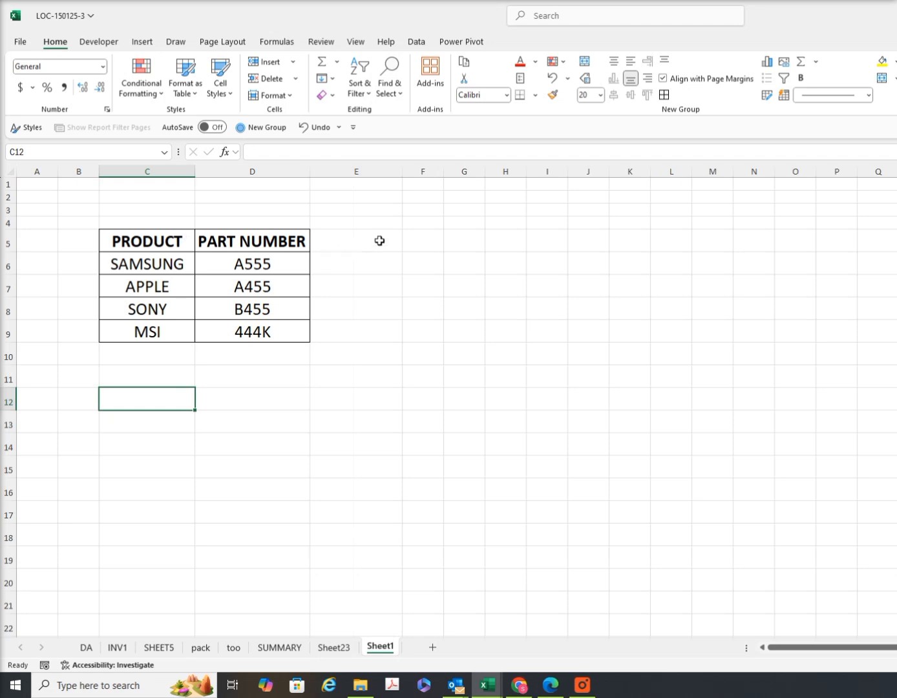
Enter the column header PRODUCT WITH PART NUMBER in cell E5 and widen column E to fit it
click(379, 243)
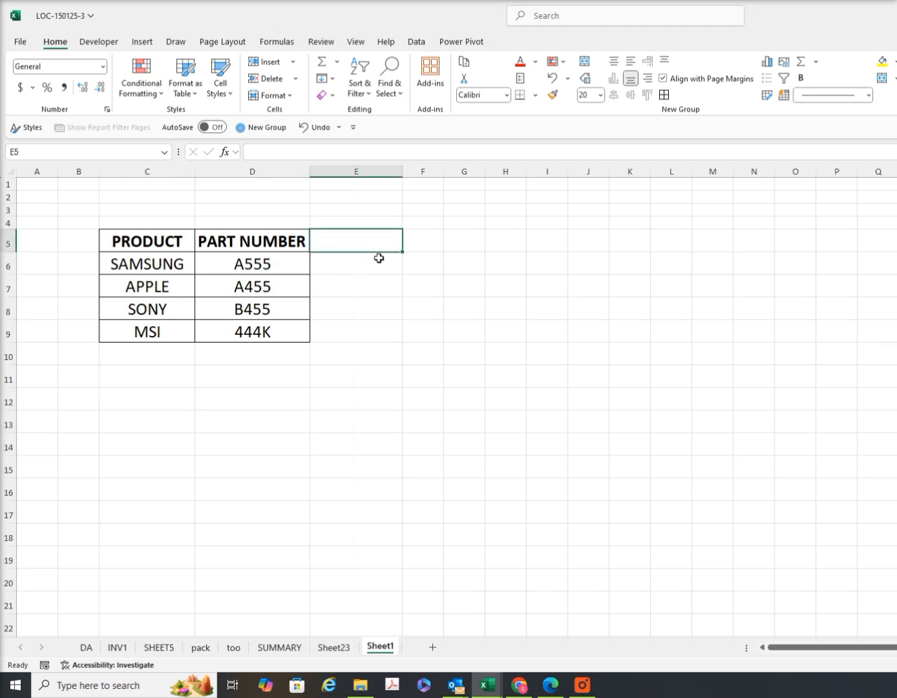
text(PRODUCT)
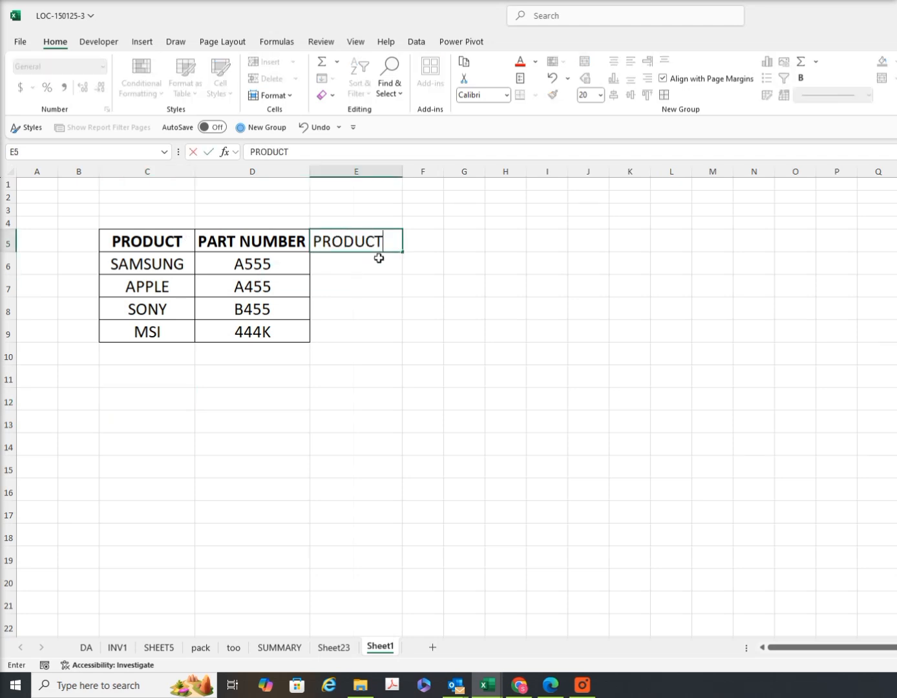
text(WITH PA)
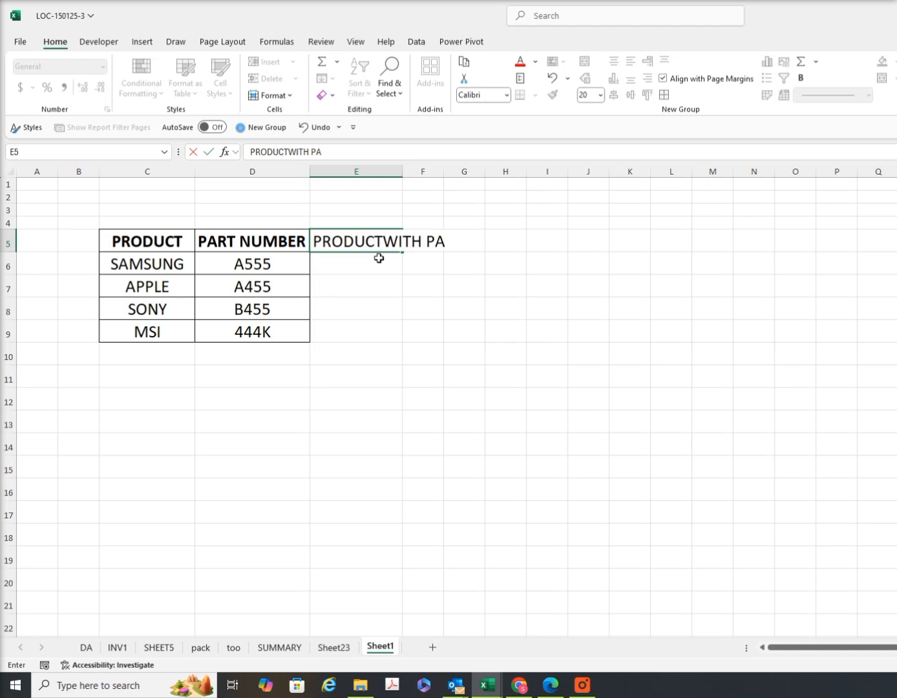
text(R)
text(ART NUMBER)
key(Tab)
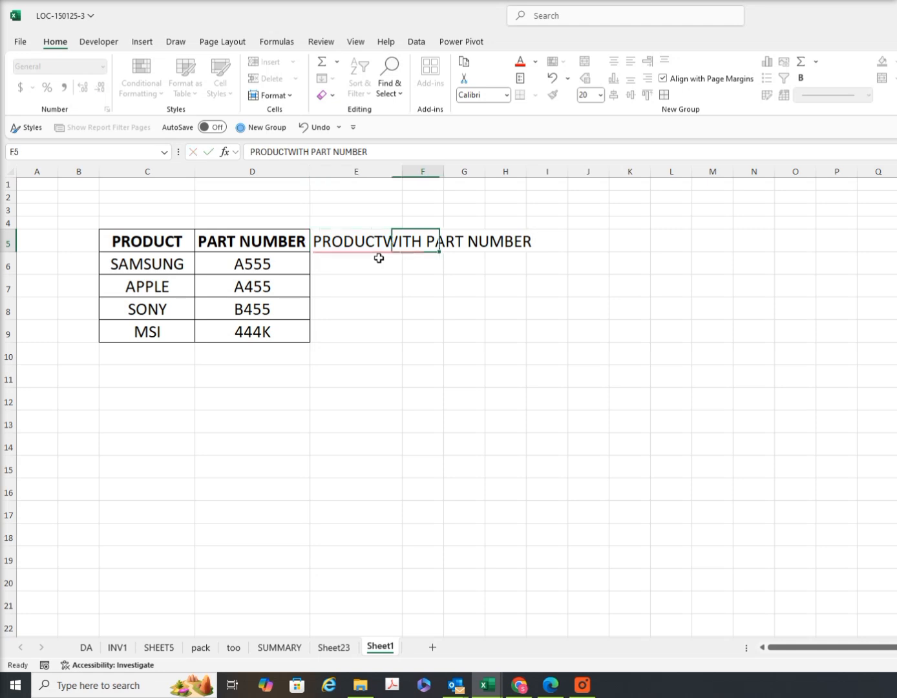
click(402, 170)
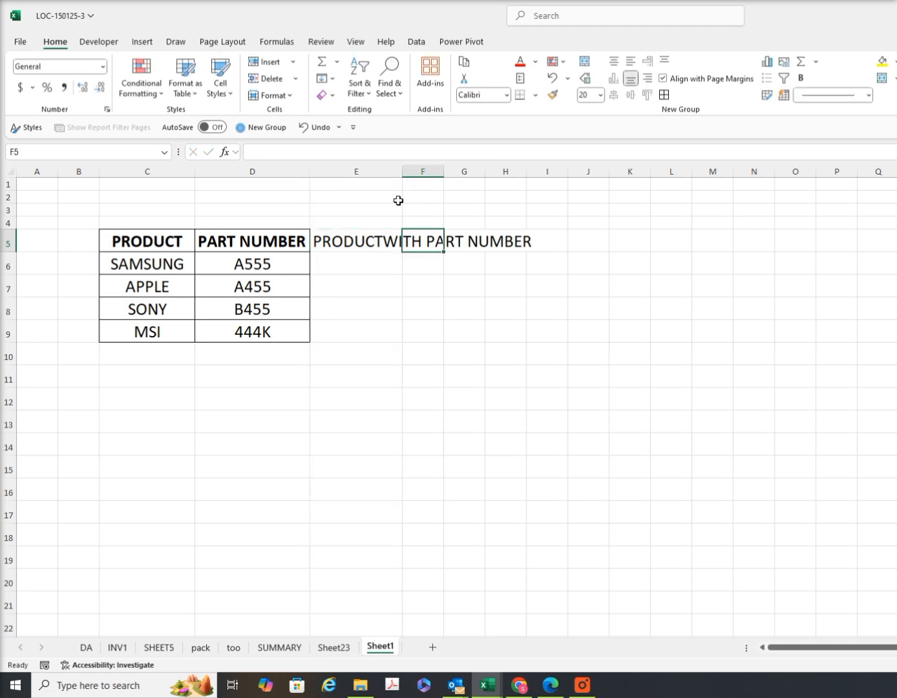
click(377, 240)
click(287, 151)
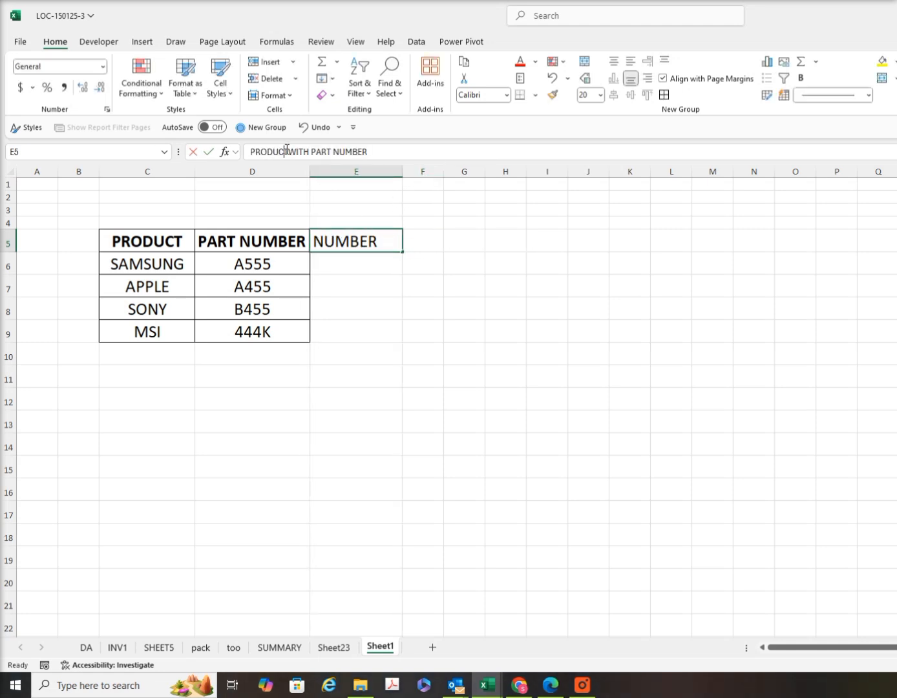
click(369, 317)
drag(402, 167, 547, 170)
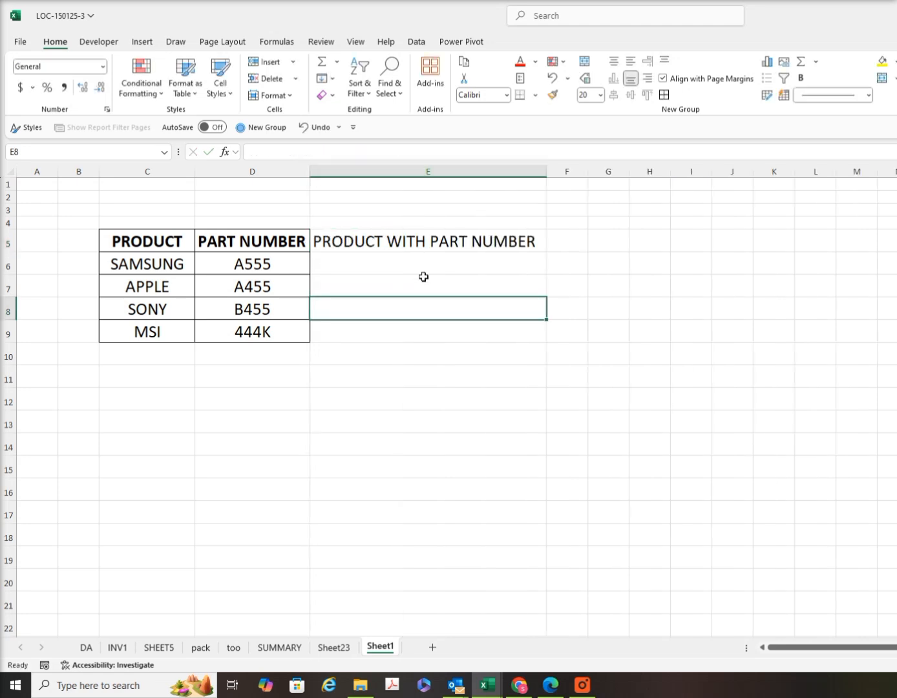
click(425, 257)
text(=T)
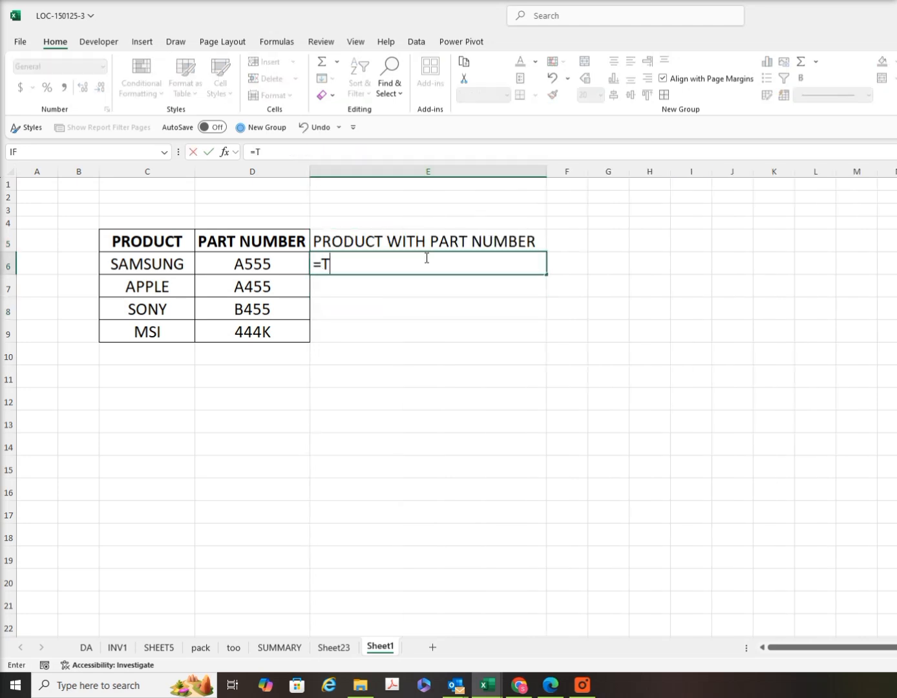
text(EXTJOI)
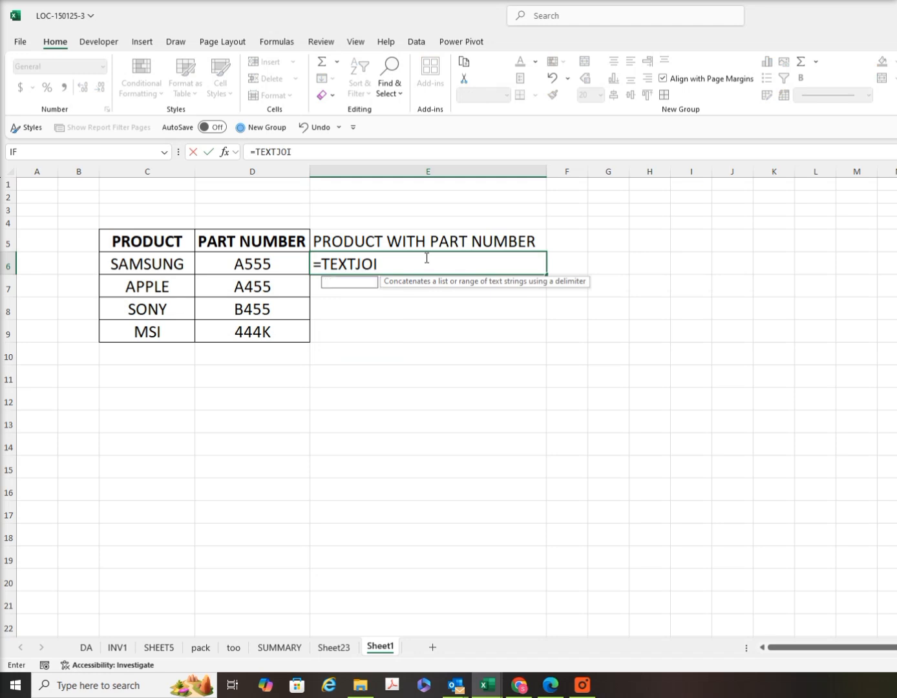
text(N()
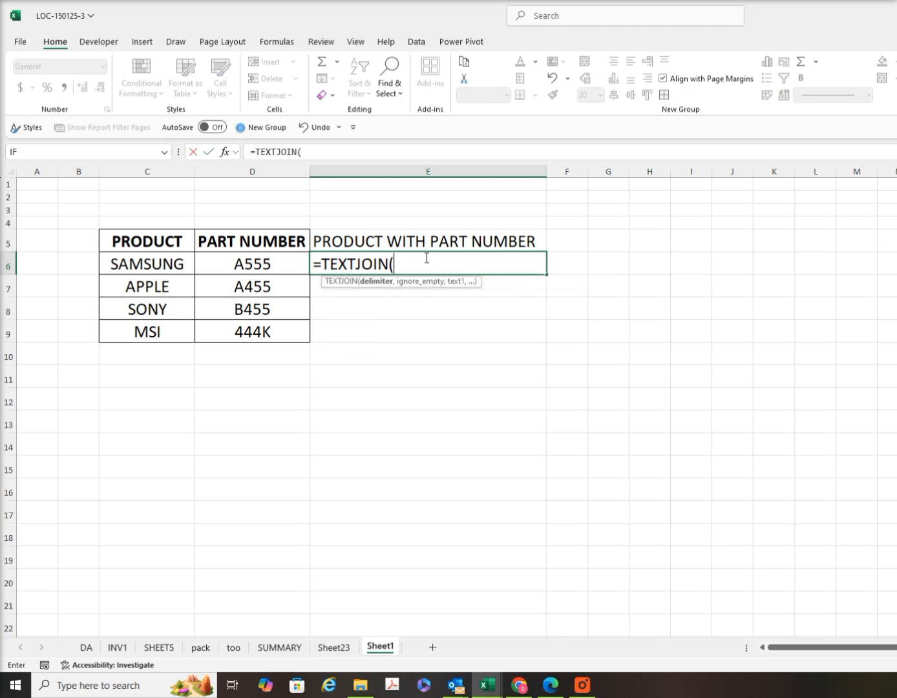
click(165, 265)
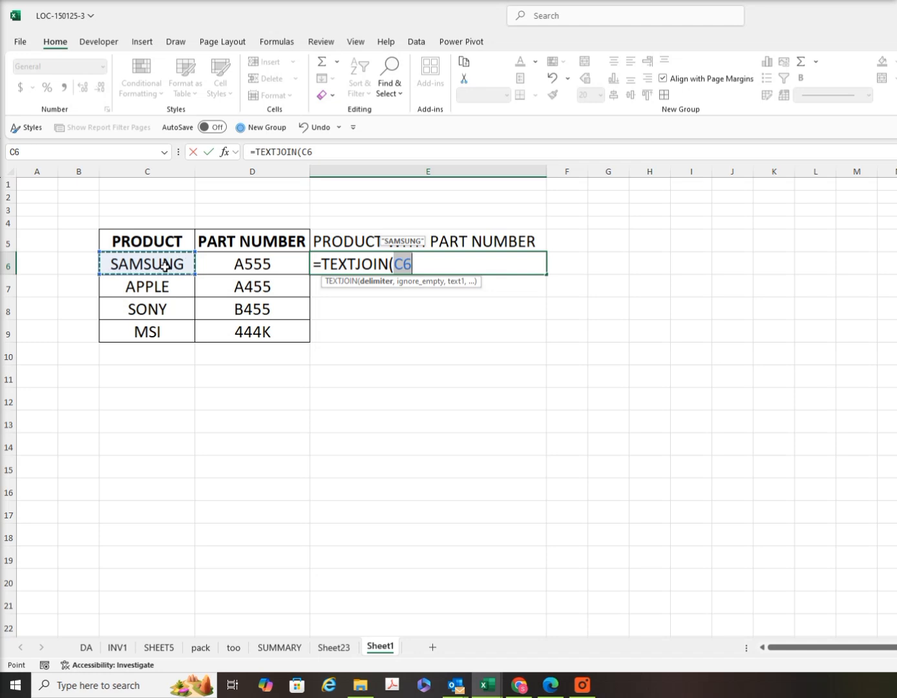
key(BackSpace)
key(BackSpace)
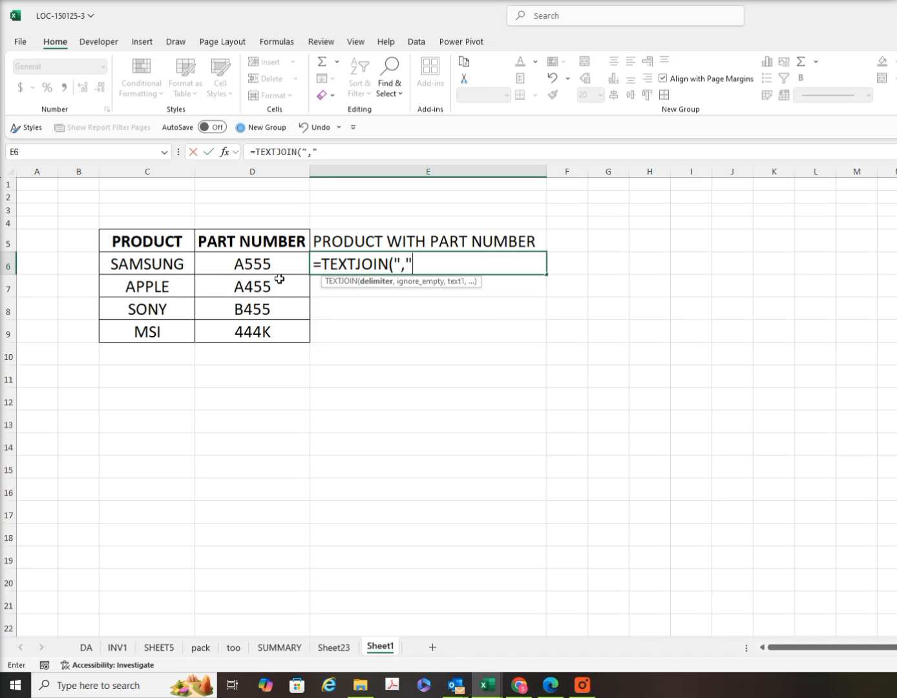
text(,)
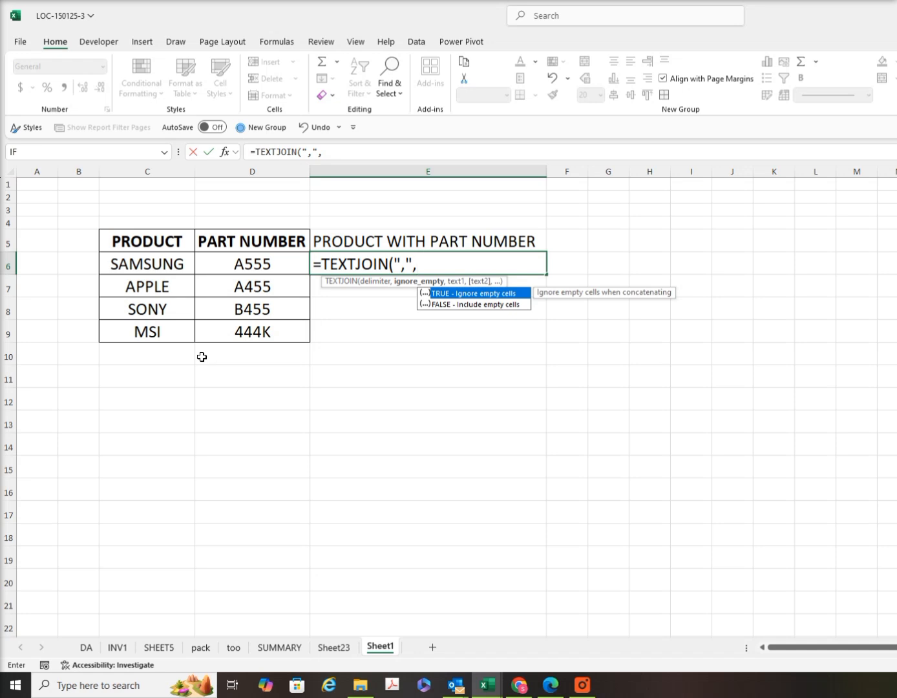
key(Escape)
key(Escape)
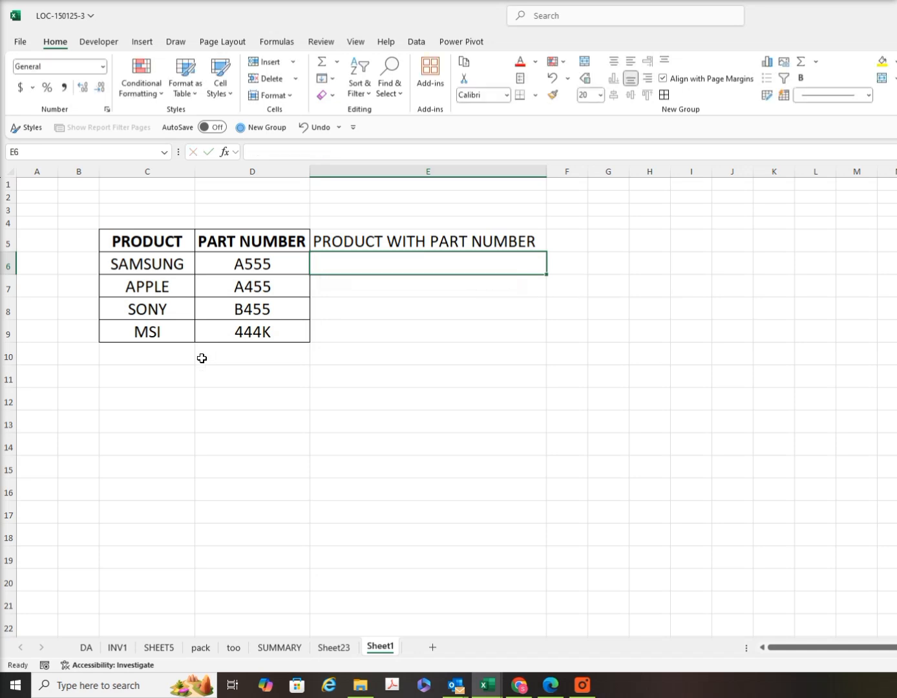
Add DELL as a new product in cell C10, leaving its part number empty
click(165, 349)
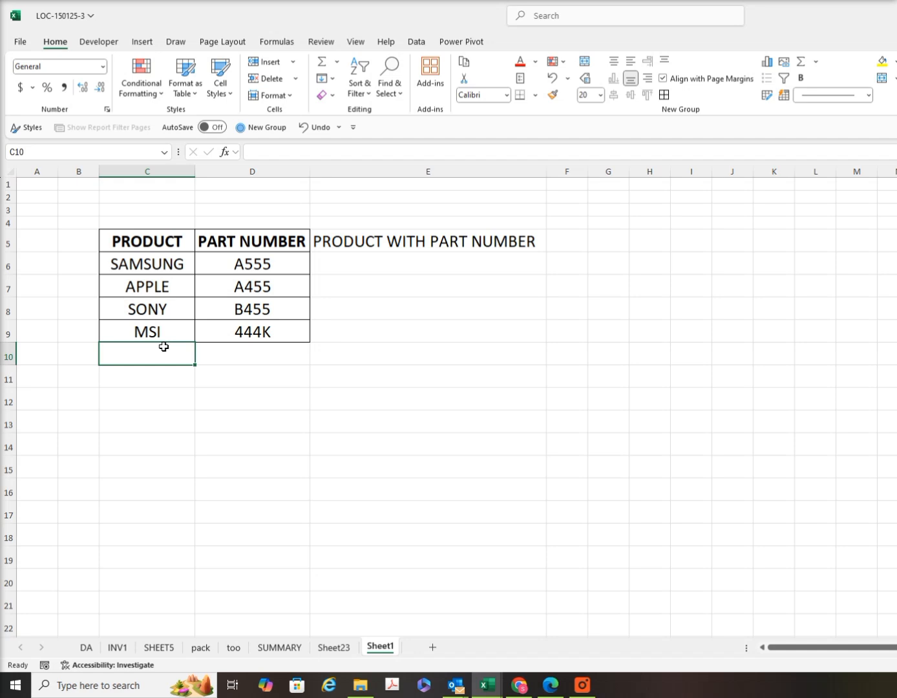
text(DELL)
key(Tab)
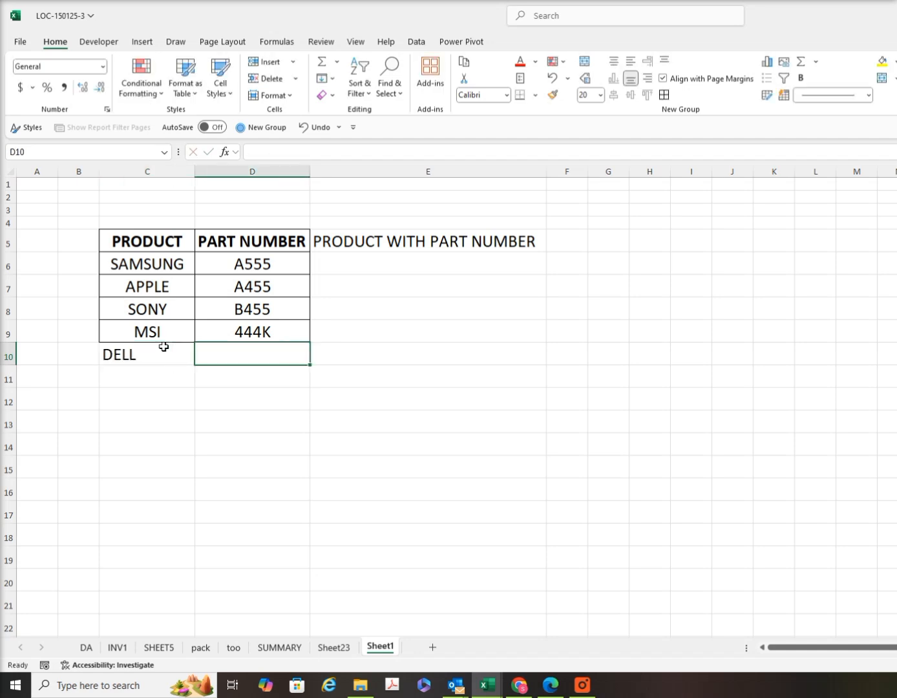
click(160, 352)
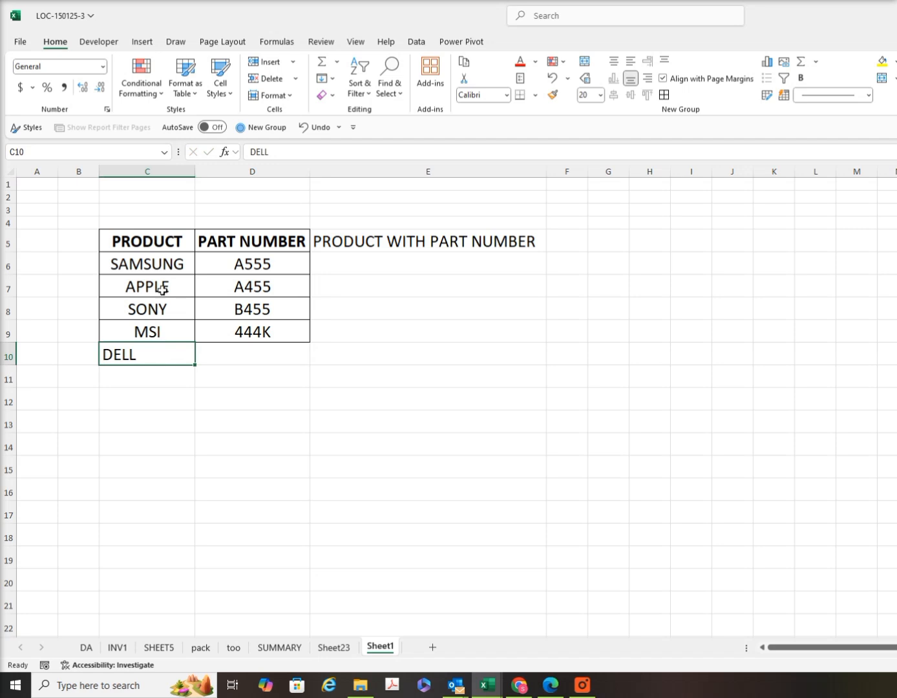
Apply all borders to the range C6:D11 and center the DELL entry in C10
drag(155, 261, 267, 367)
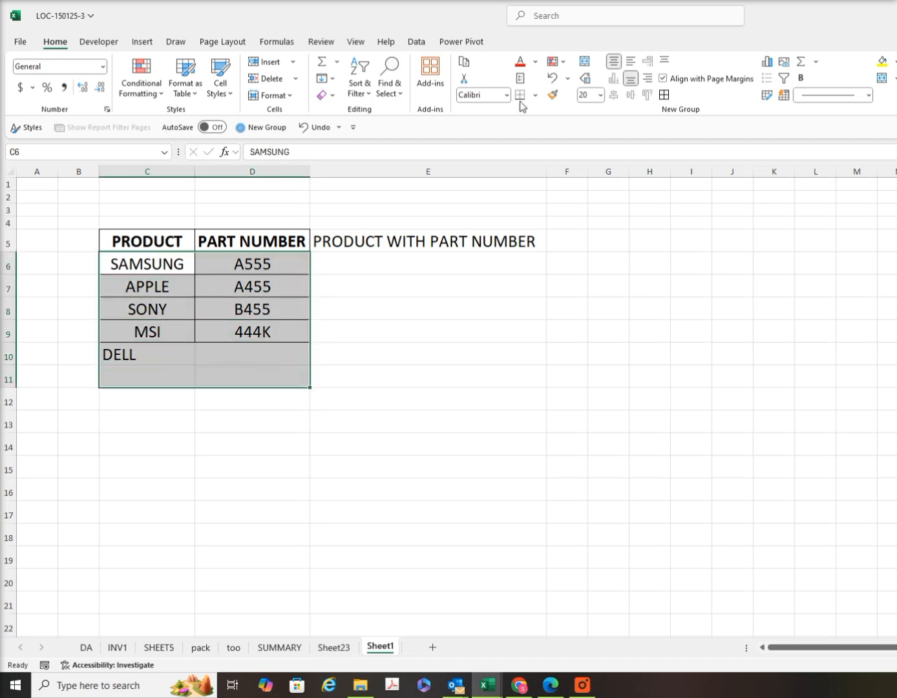
click(664, 93)
click(155, 353)
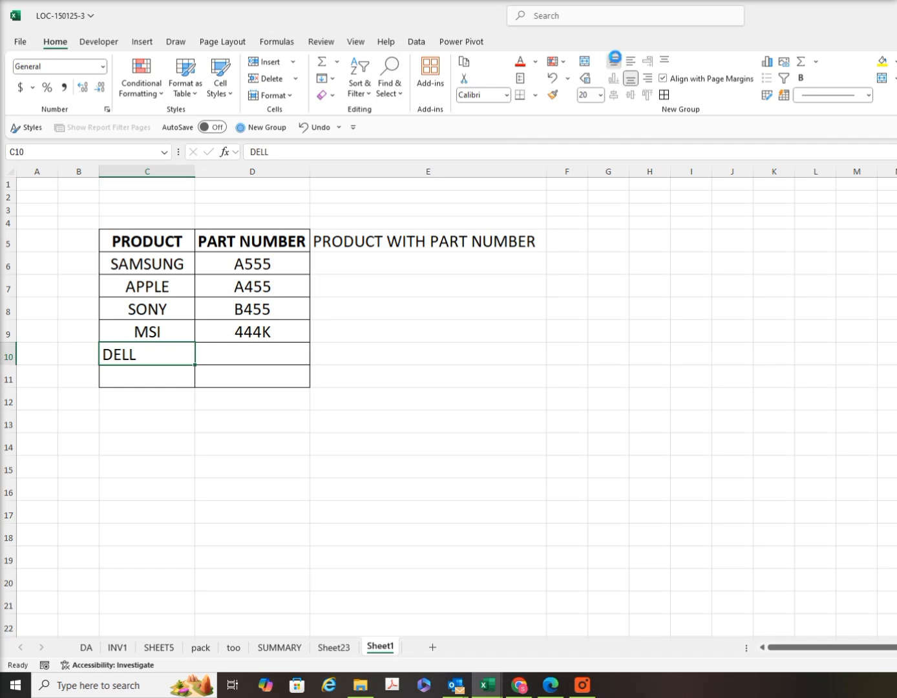
click(613, 61)
Begin a TEXTJOIN formula in E6 with a comma as delimiter and TRUE to ignore empty cells
click(426, 261)
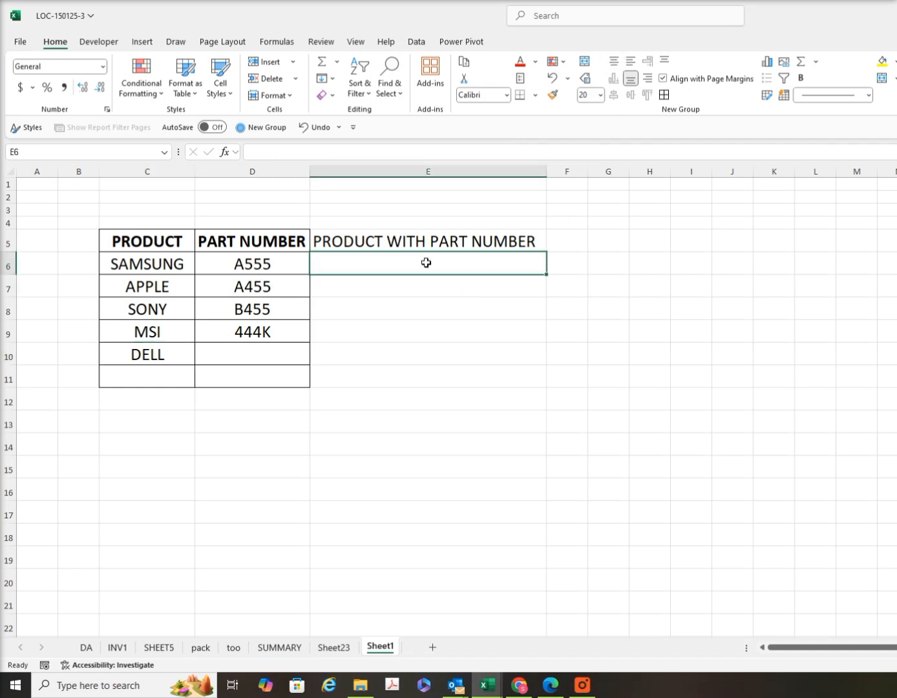
text(=)
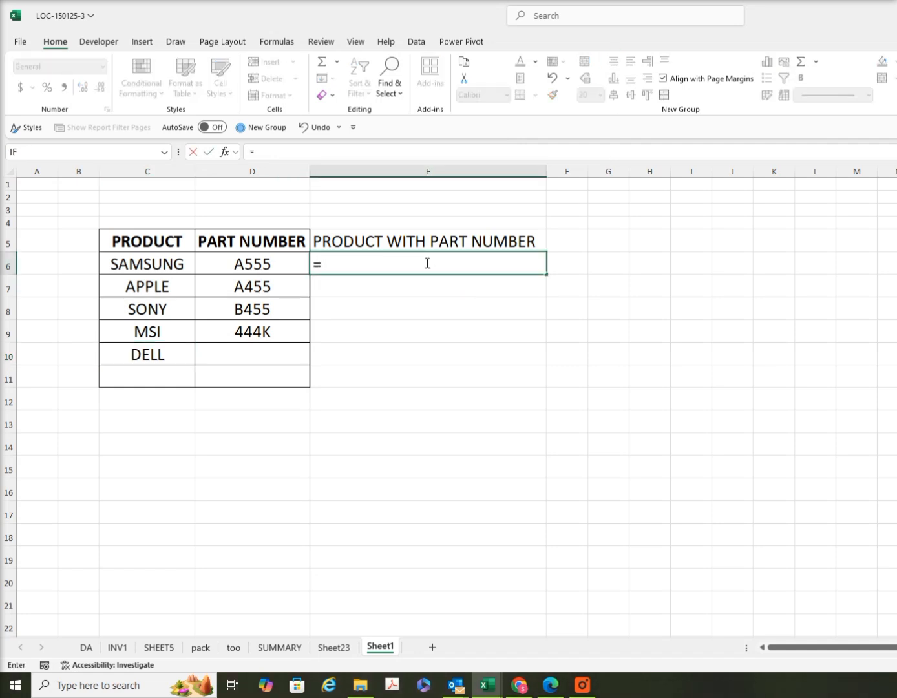
text(TEXT)
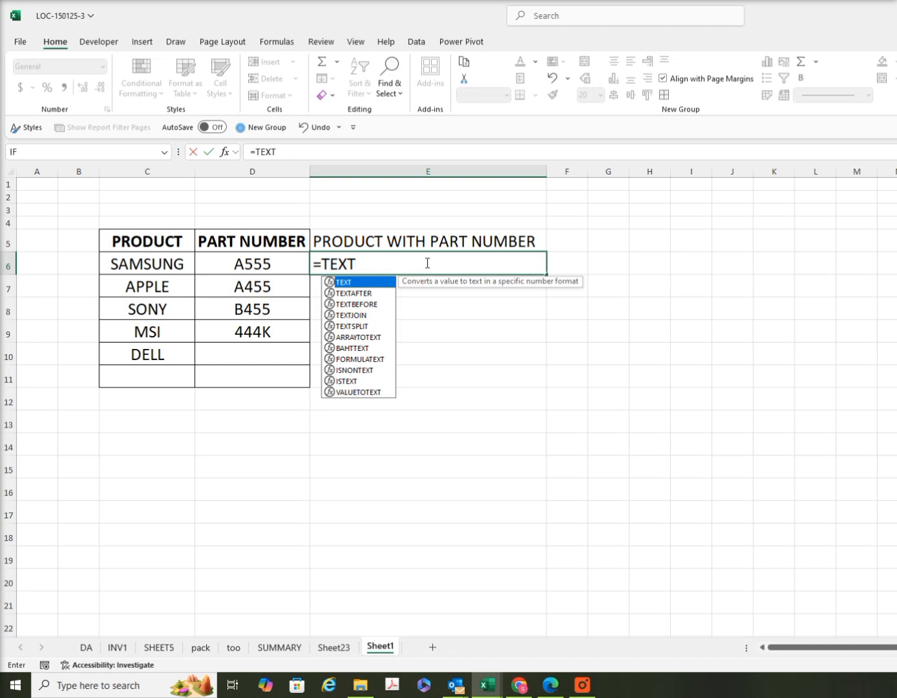
text(JOIN)
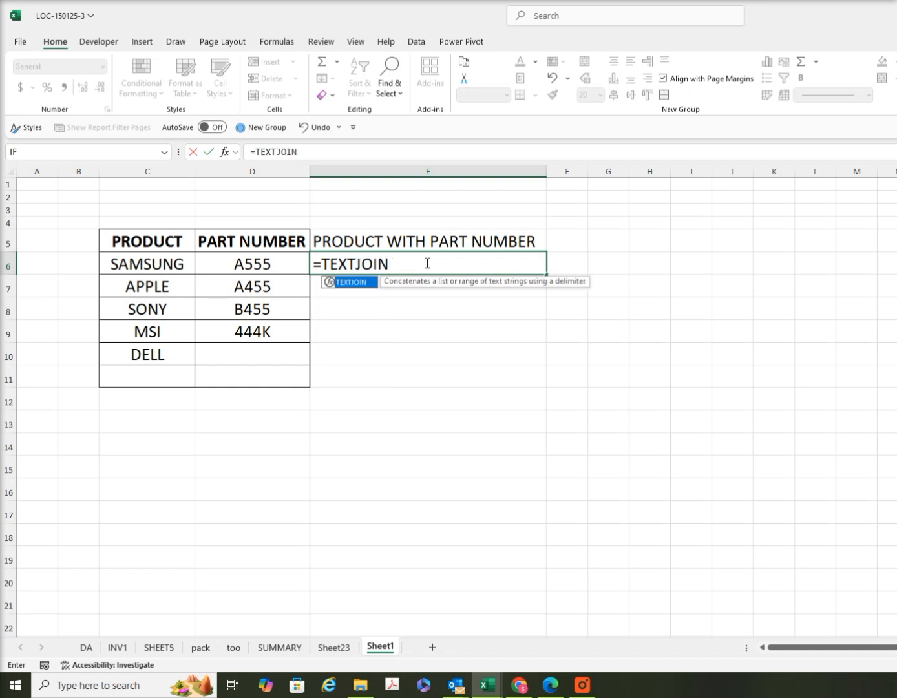
text((",)
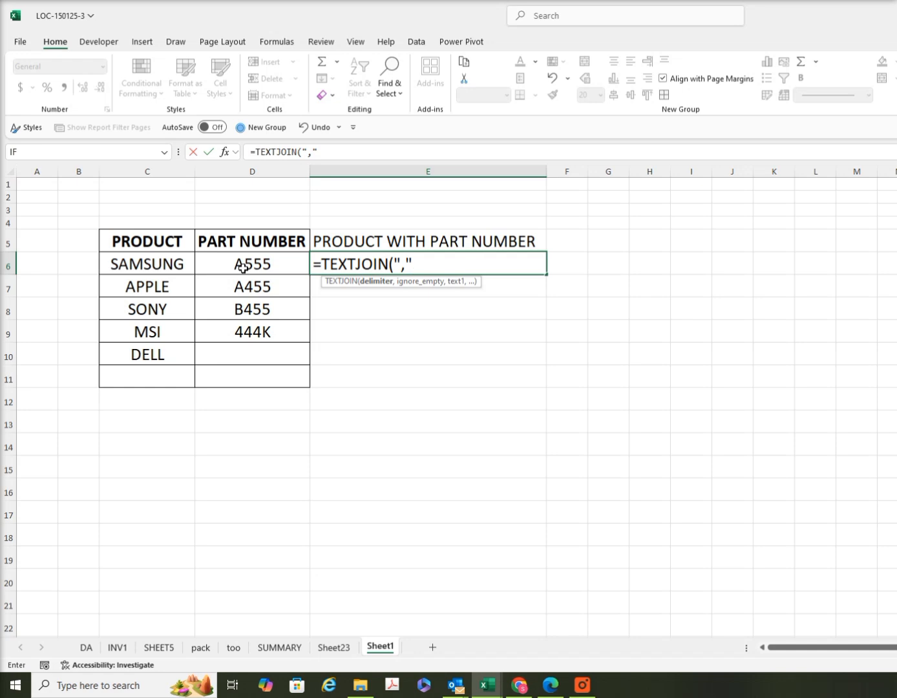
text(,)
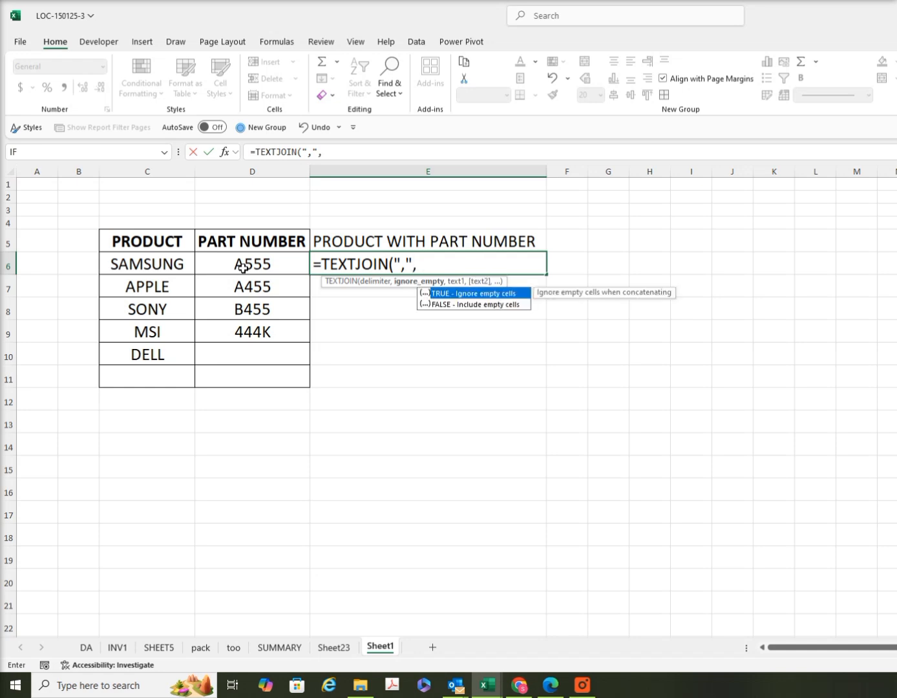
double_click(455, 296)
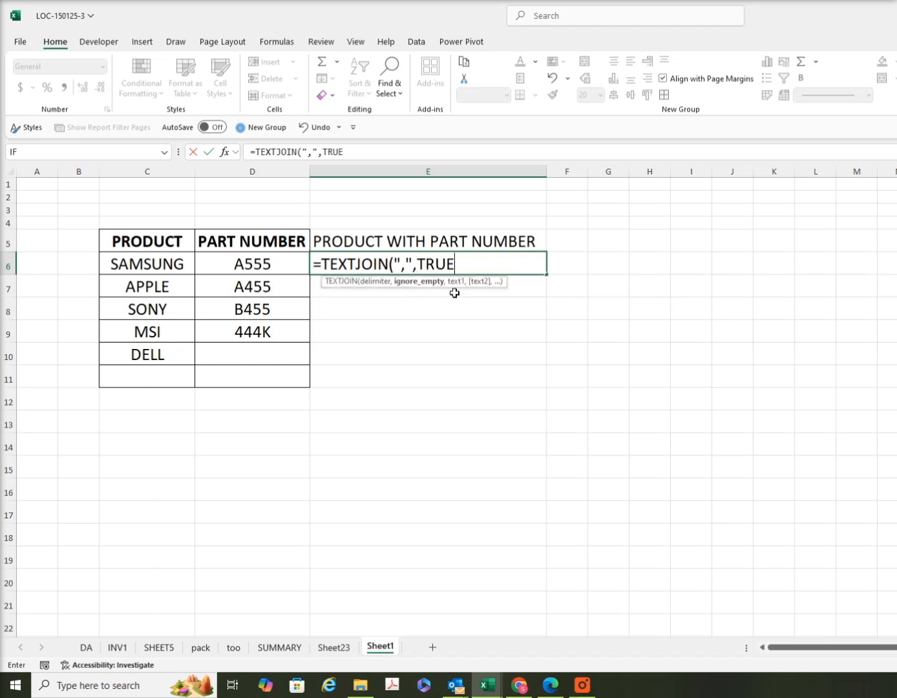
text(,)
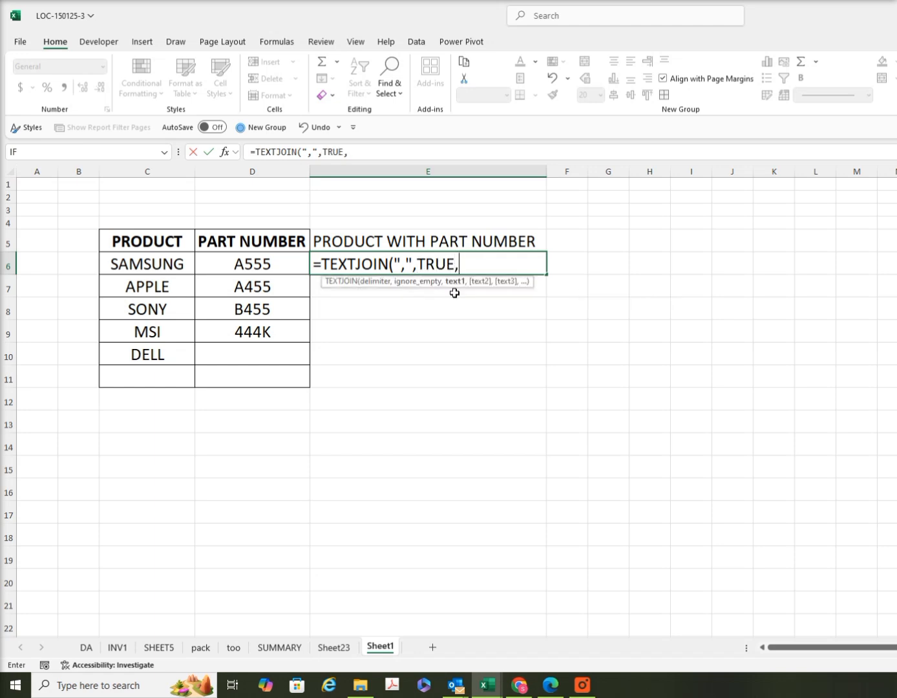
Complete the formula as =TEXTJOIN(",",TRUE,C6,D6) and fill it down from E6 to E10
click(179, 264)
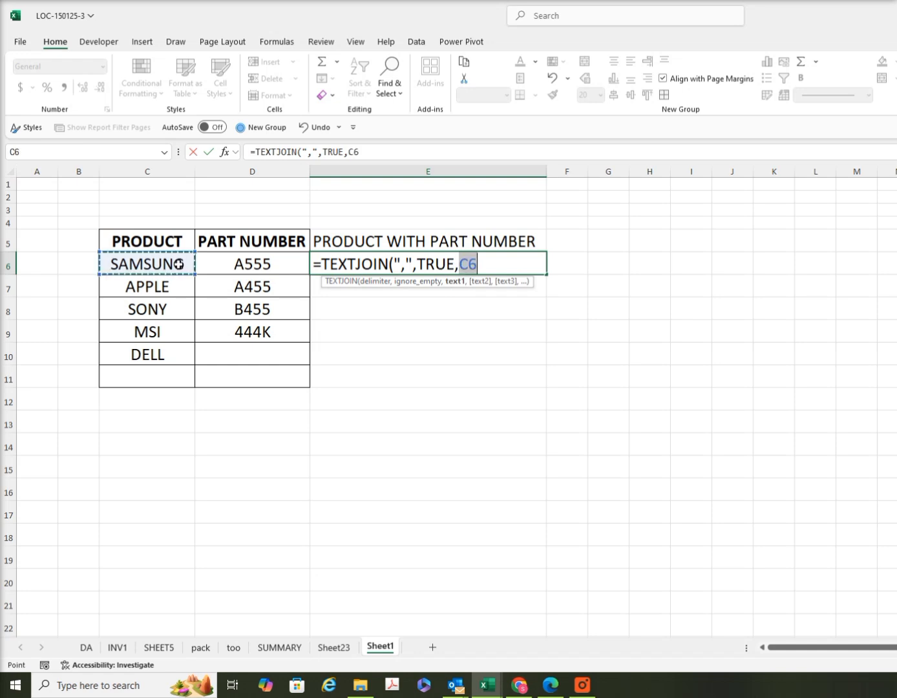
text(,)
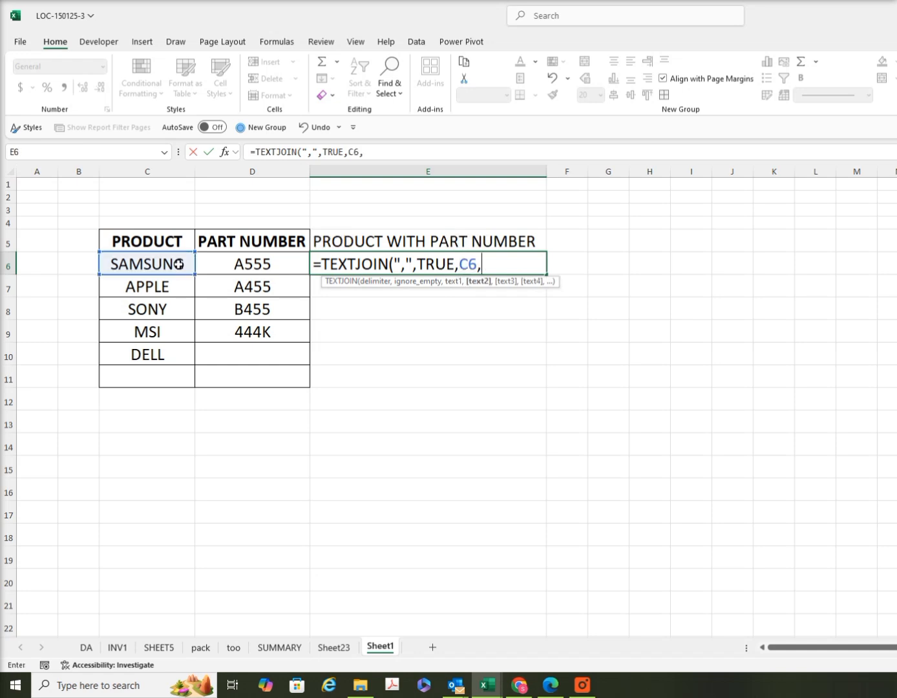
click(263, 267)
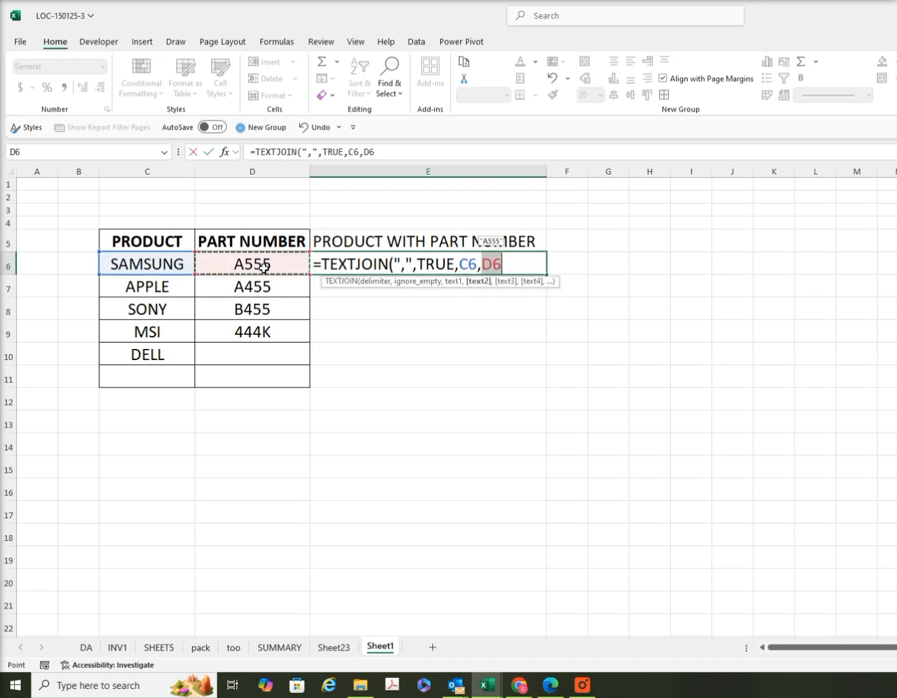
text())
key(Return)
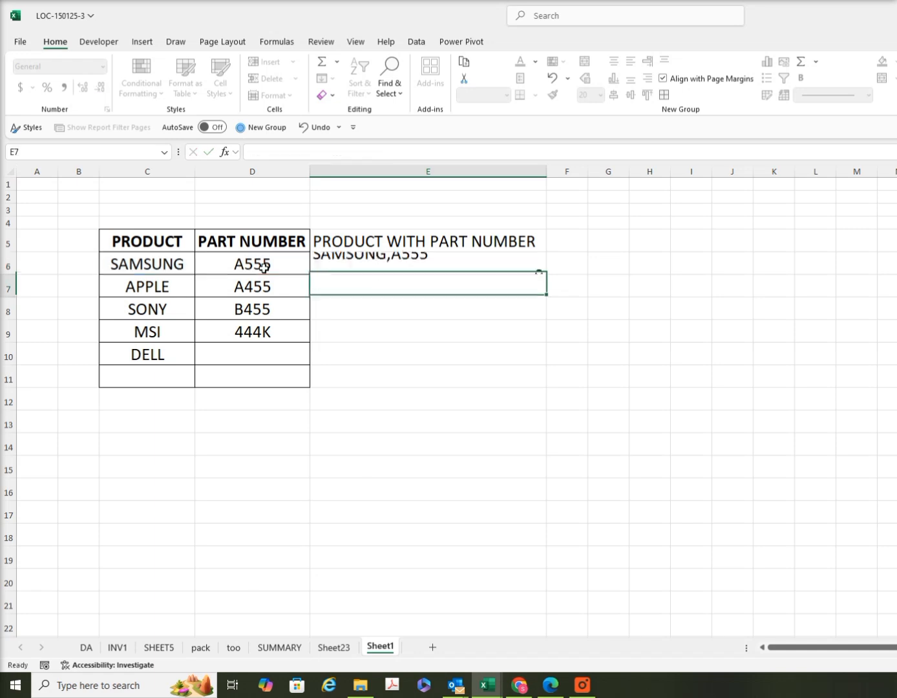
click(430, 265)
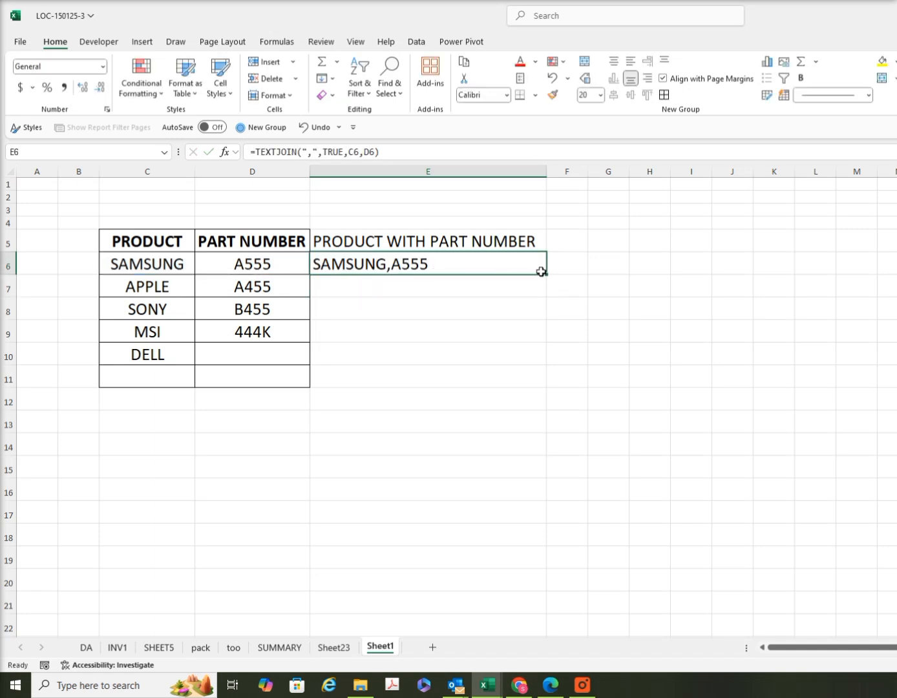
drag(547, 275, 523, 362)
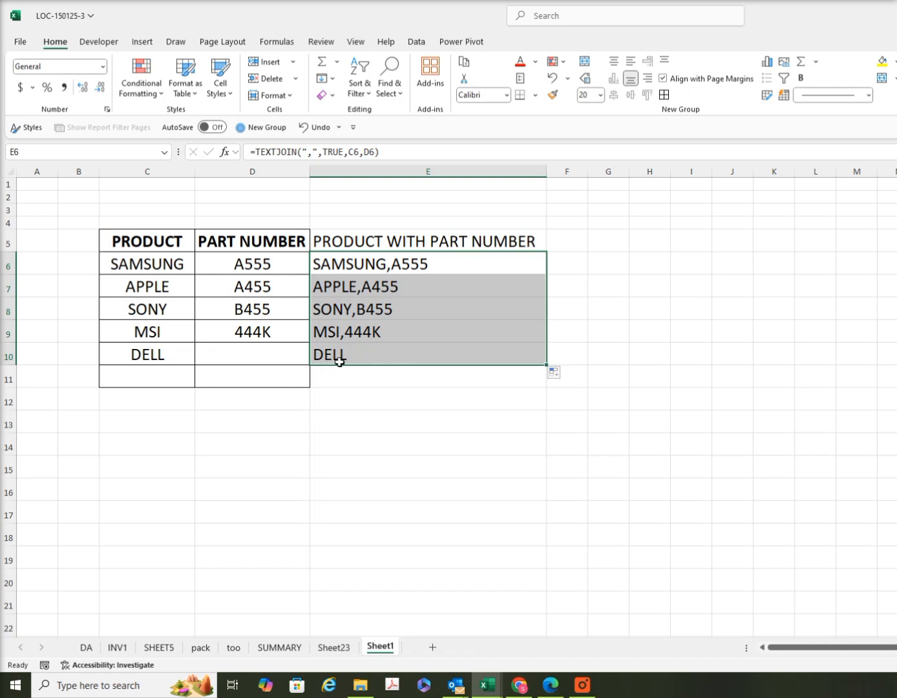
Change the ignore-empty argument of the TEXTJOIN formula in E6 to FALSE and fill it down to E10
double_click(415, 263)
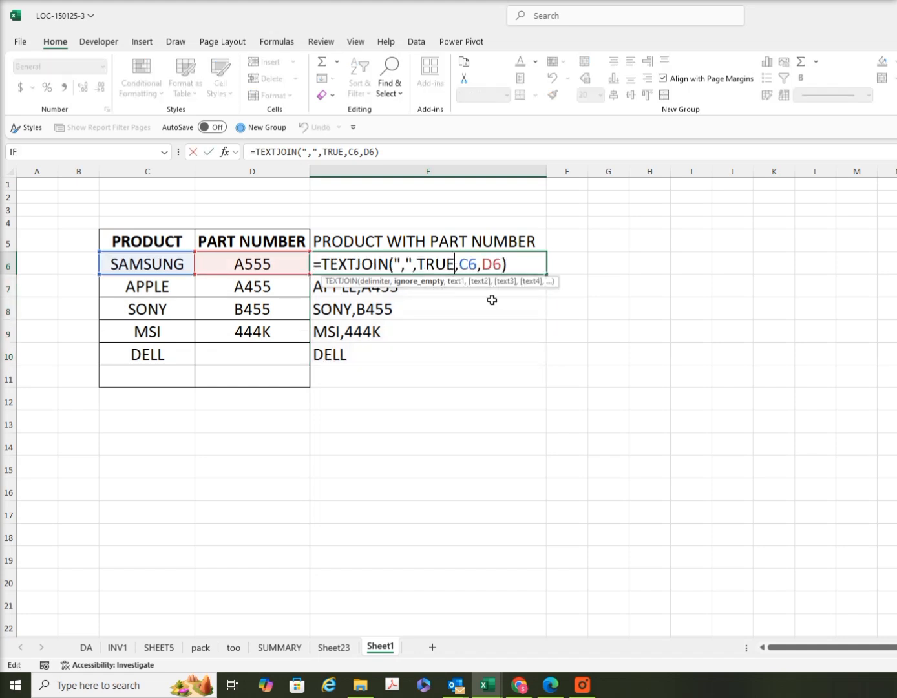
key(BackSpace)
key(BackSpace)
key(BackSpace)
key(BackSpace)
text(FA)
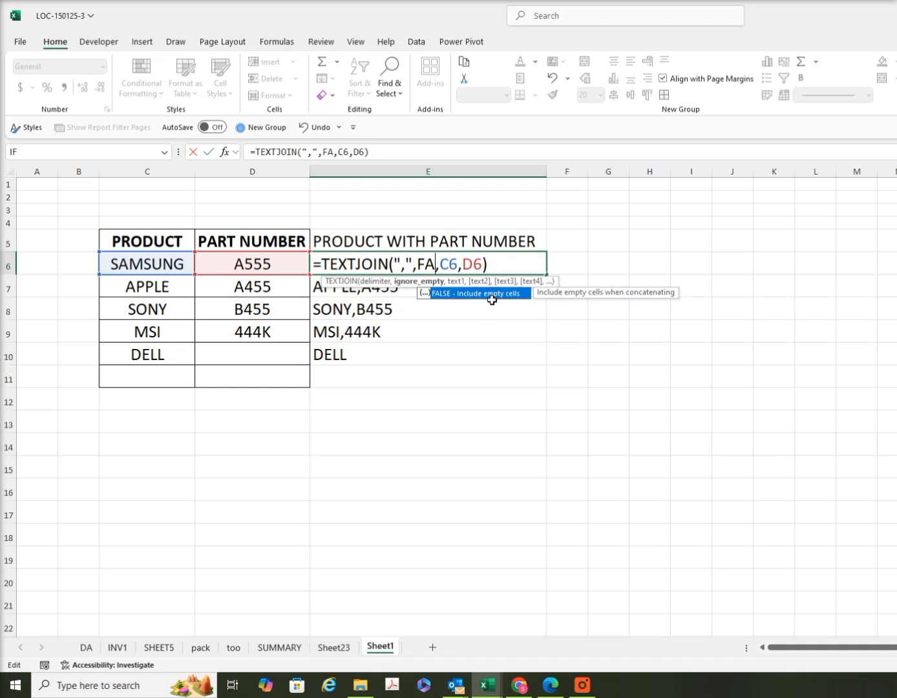
text(LSE)
key(Return)
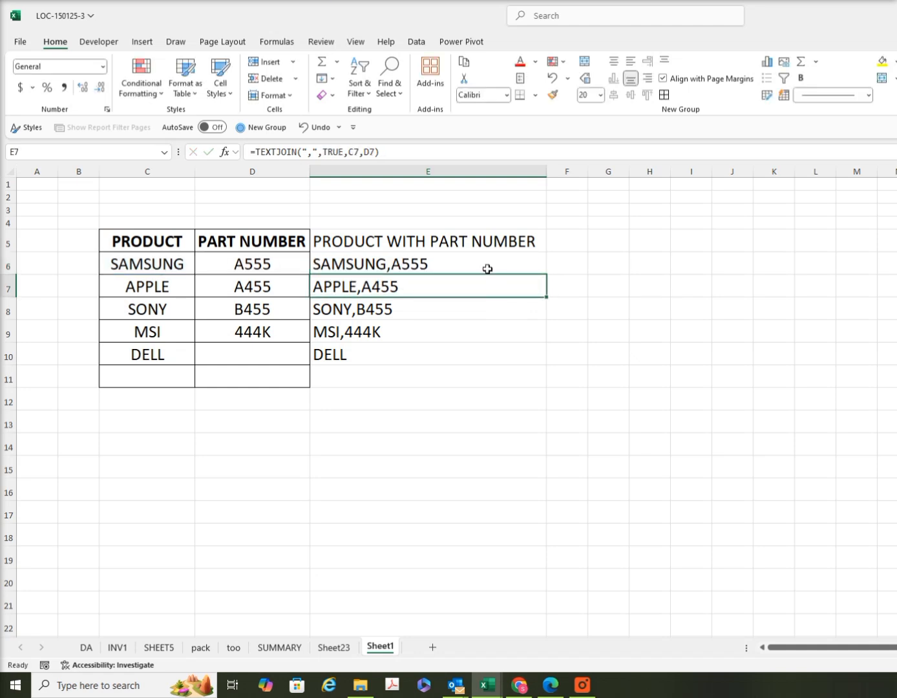
click(488, 269)
drag(545, 278, 521, 360)
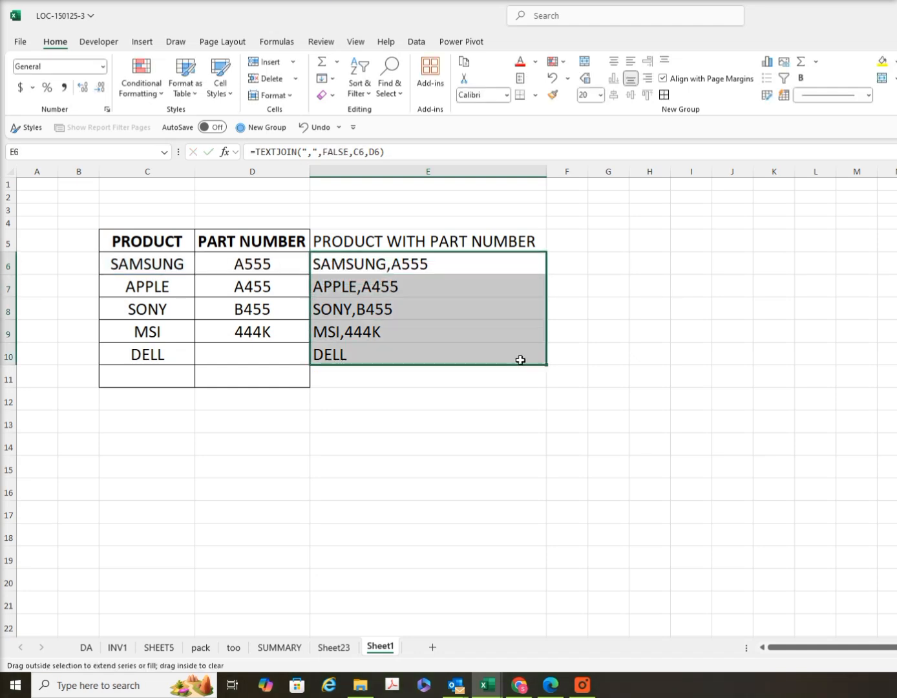
Review the TEXTJOIN formulas behind the DELL entry in E10 and the SAMSUNG entry in E6
click(371, 354)
double_click(368, 358)
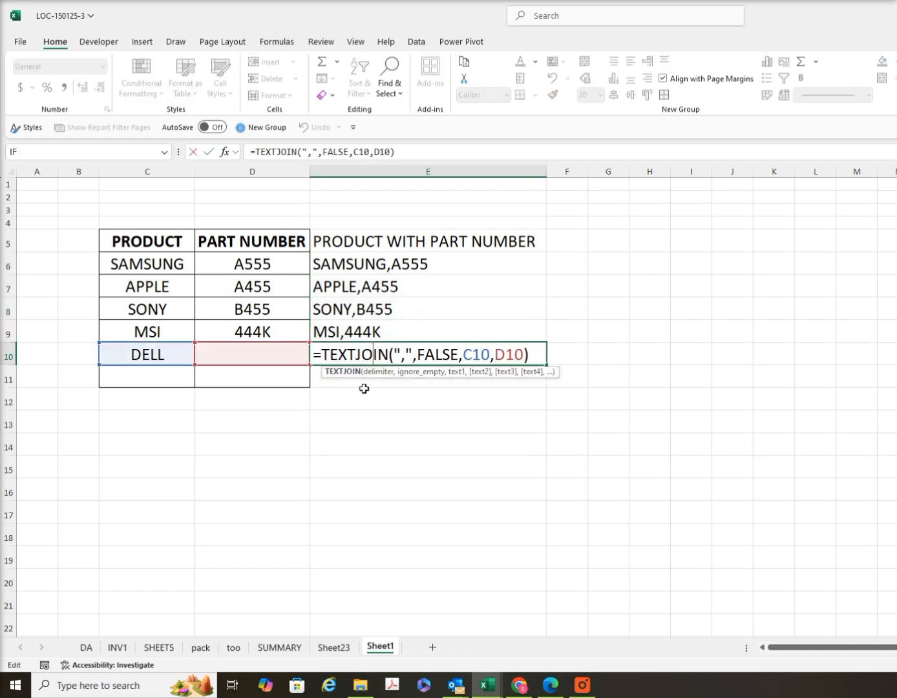
key(Return)
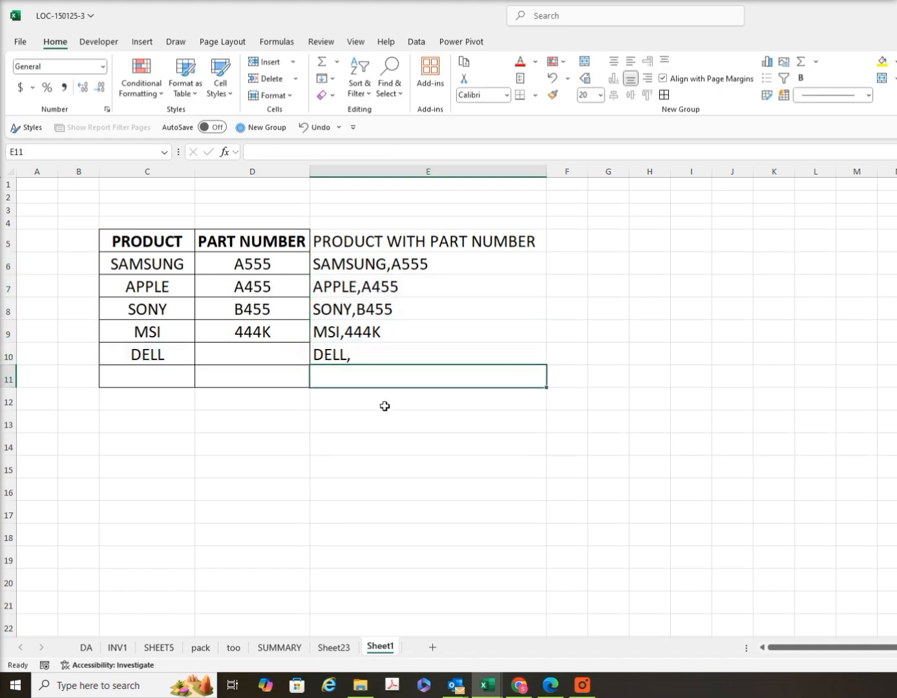
click(361, 353)
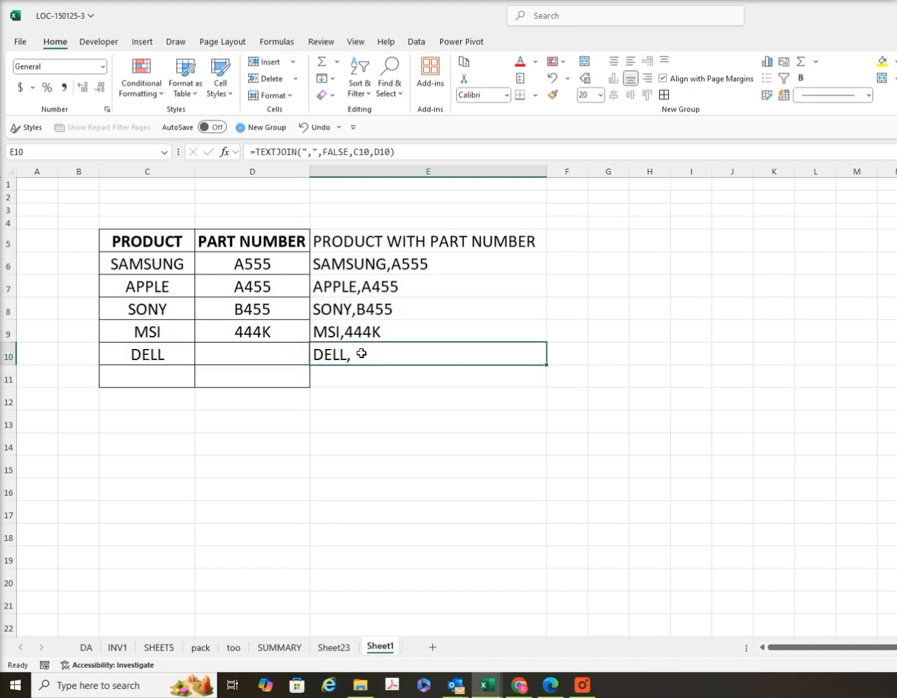
click(403, 262)
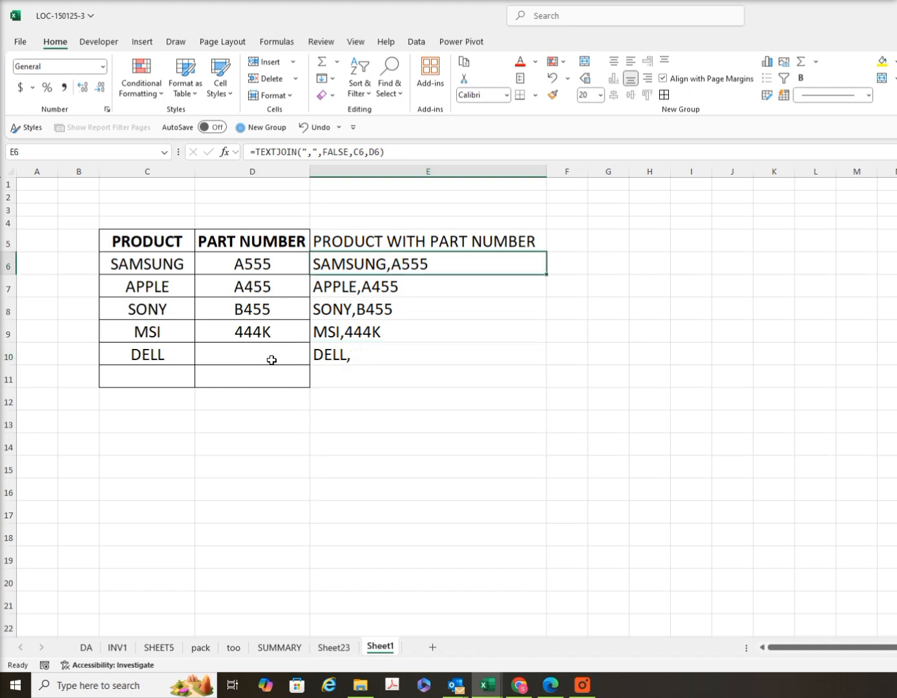
Set the ignore-empty argument of the DELL row's TEXTJOIN formula in E10 to TRUE
key(Down)
key(Down)
key(Down)
key(Down)
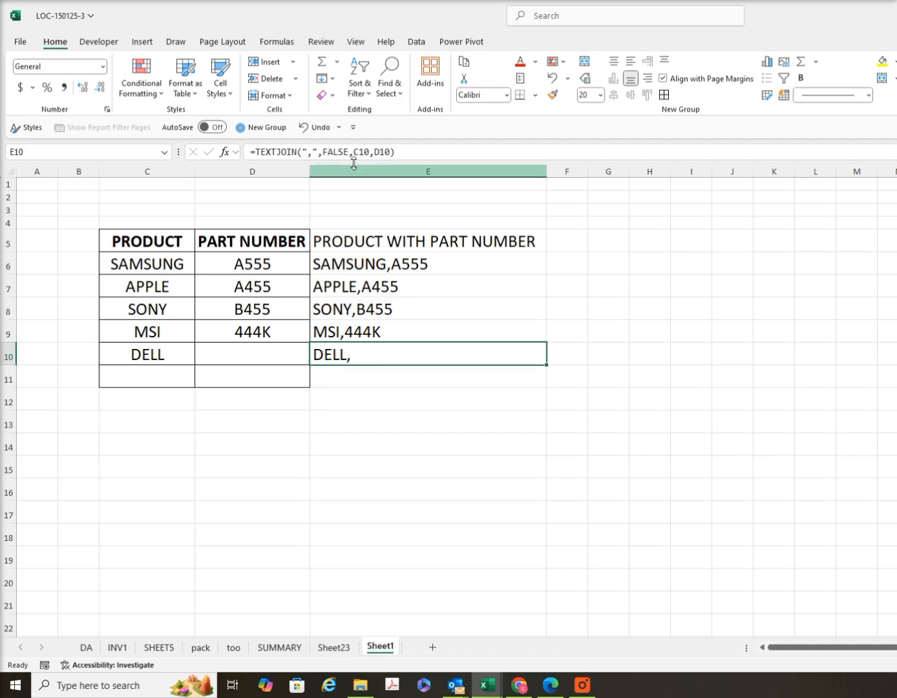
click(347, 152)
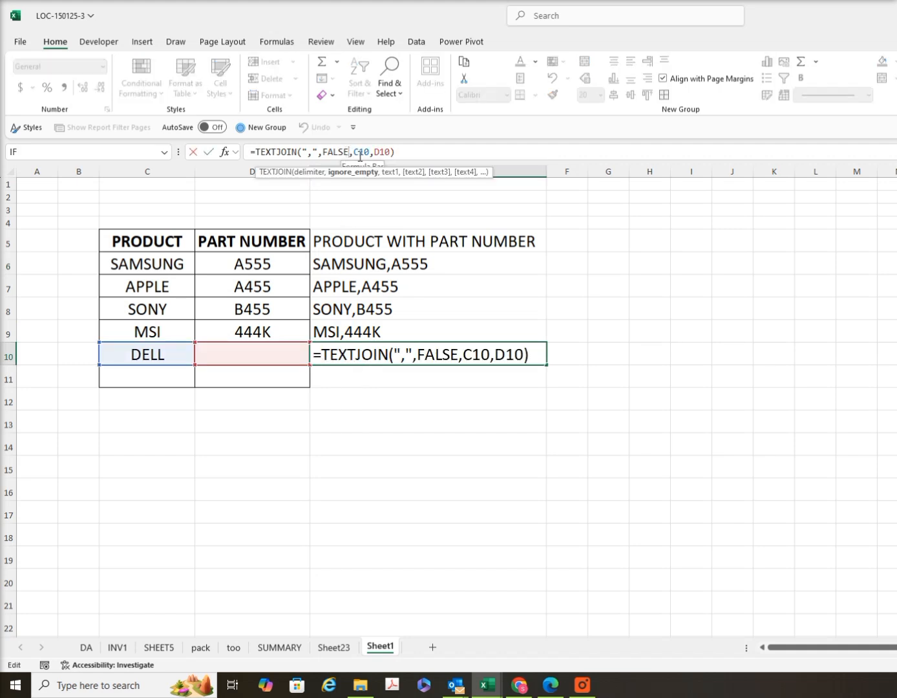
key(BackSpace)
key(BackSpace)
key(BackSpace)
key(BackSpace)
key(BackSpace)
text(TR)
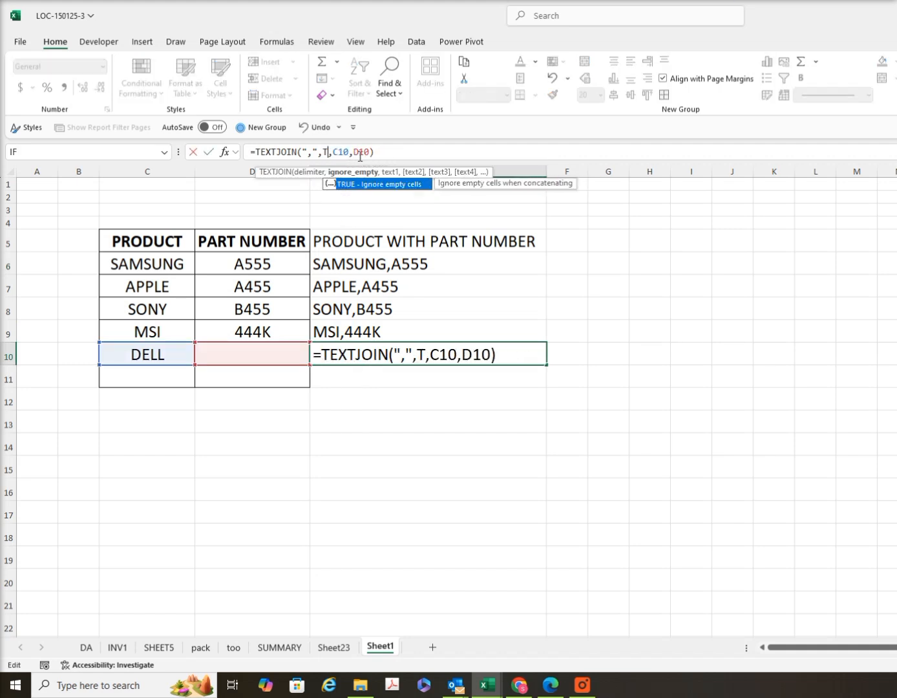
text(UE)
key(Return)
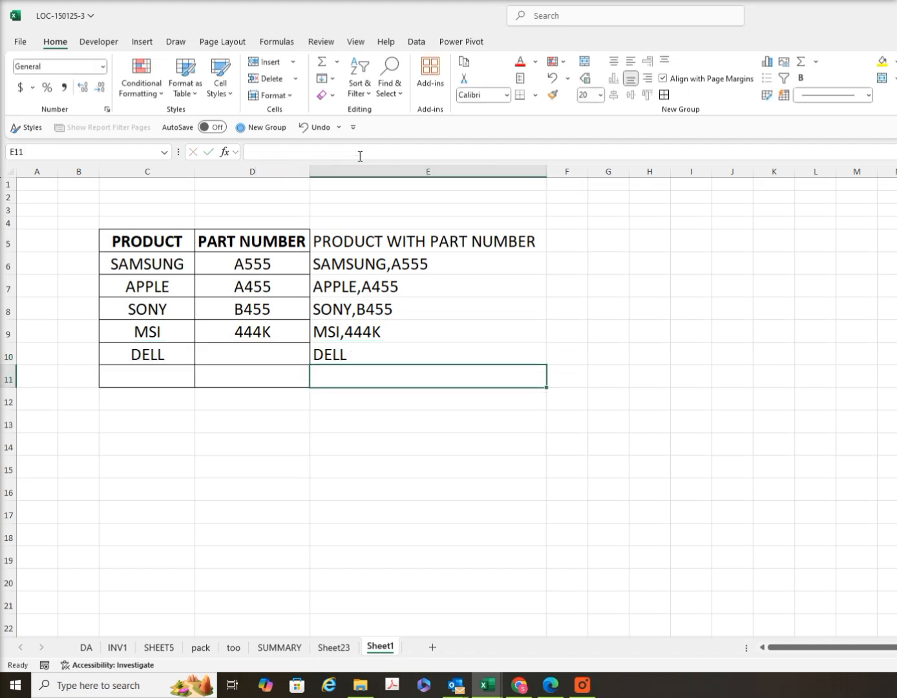
Inspect the ignore-empty argument of the TEXTJOIN formula in E10 without changing it
double_click(358, 353)
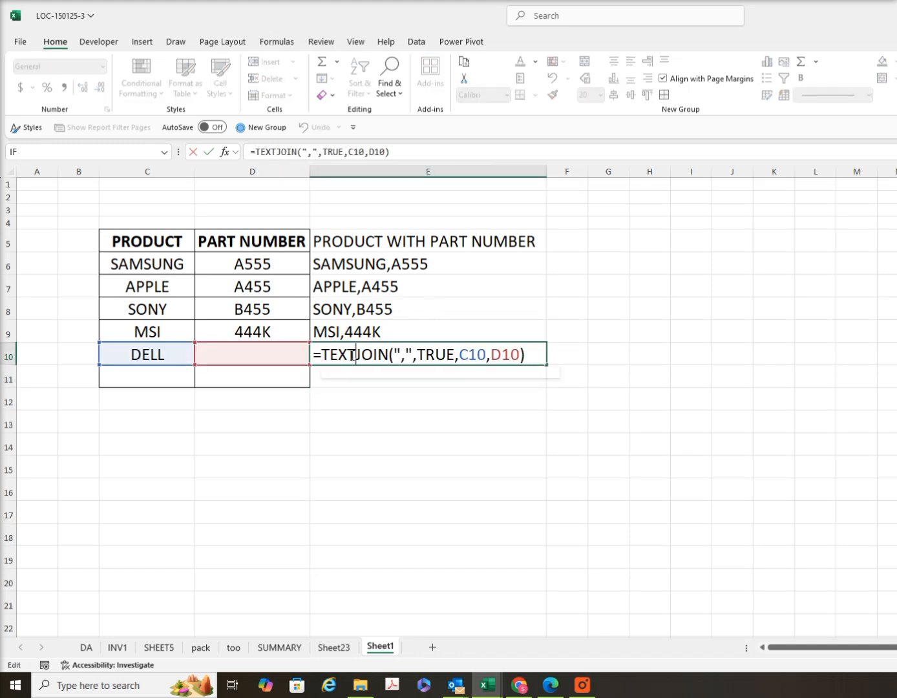
click(427, 353)
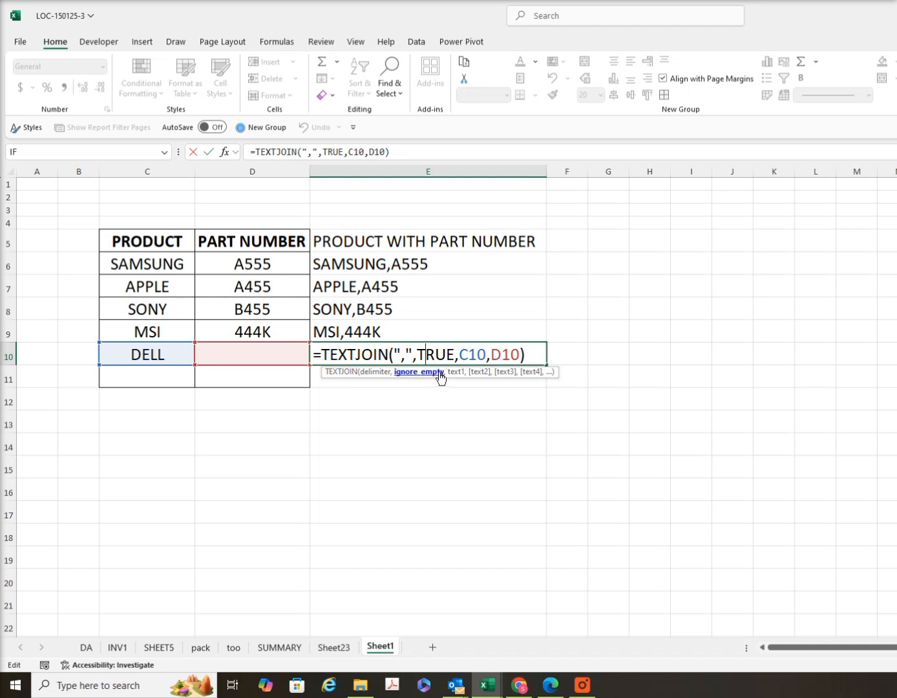
key(Return)
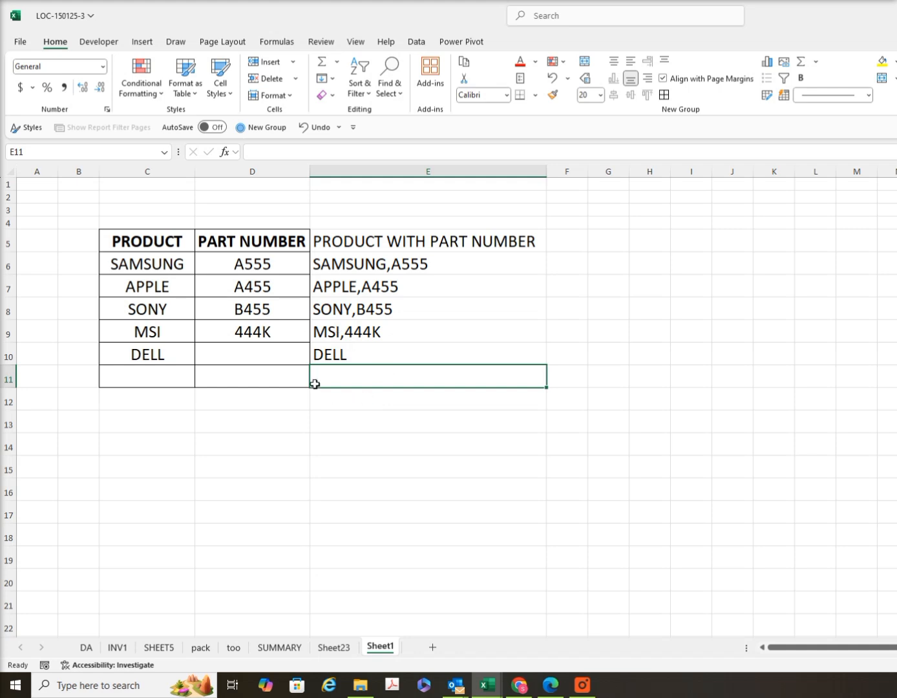
click(576, 242)
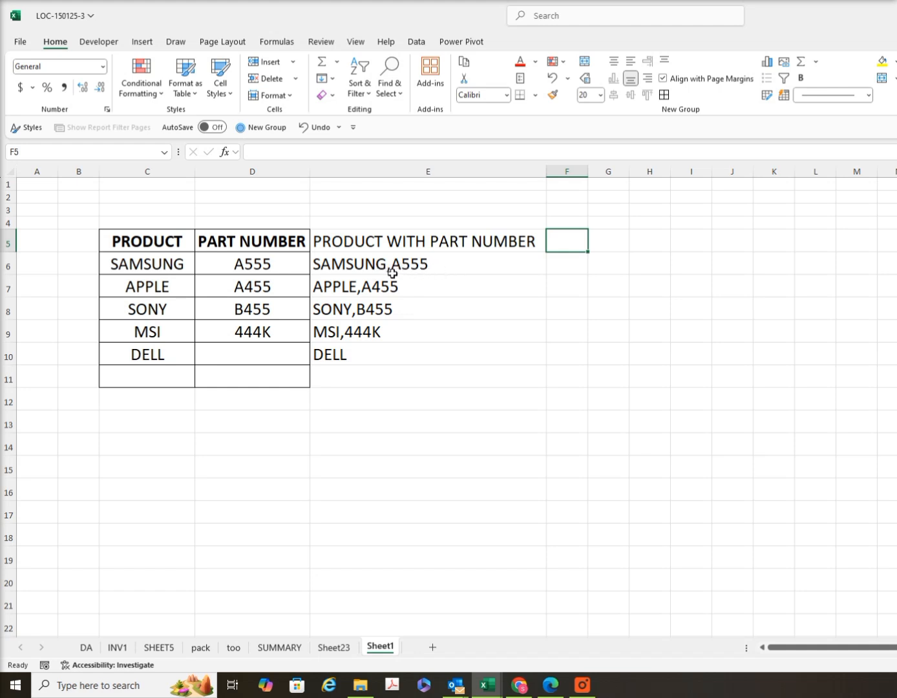
click(573, 266)
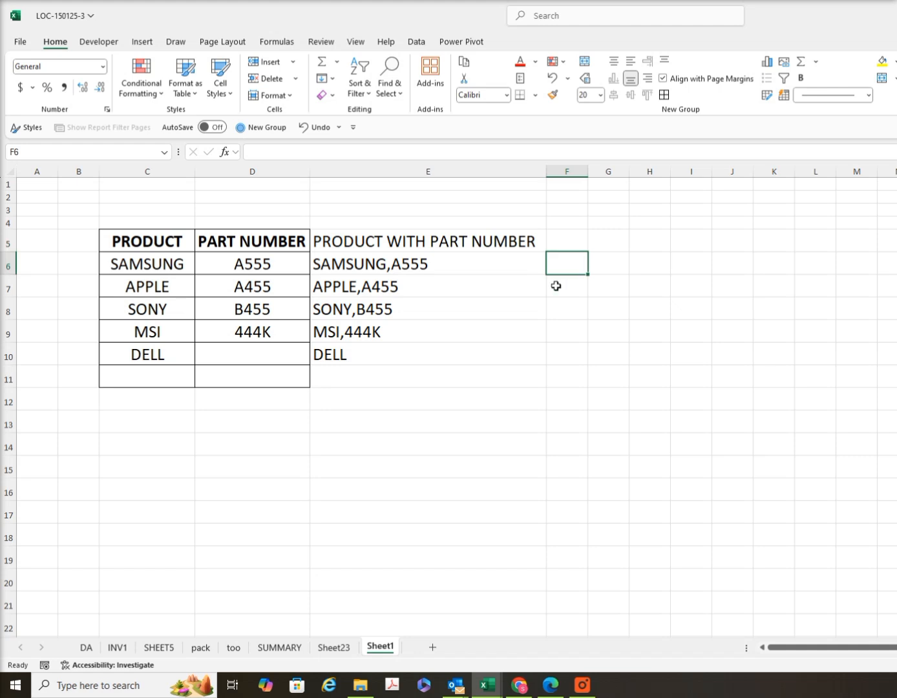
Set the ignore-empty argument of the TEXTJOIN formula in E10 back to FALSE
click(346, 354)
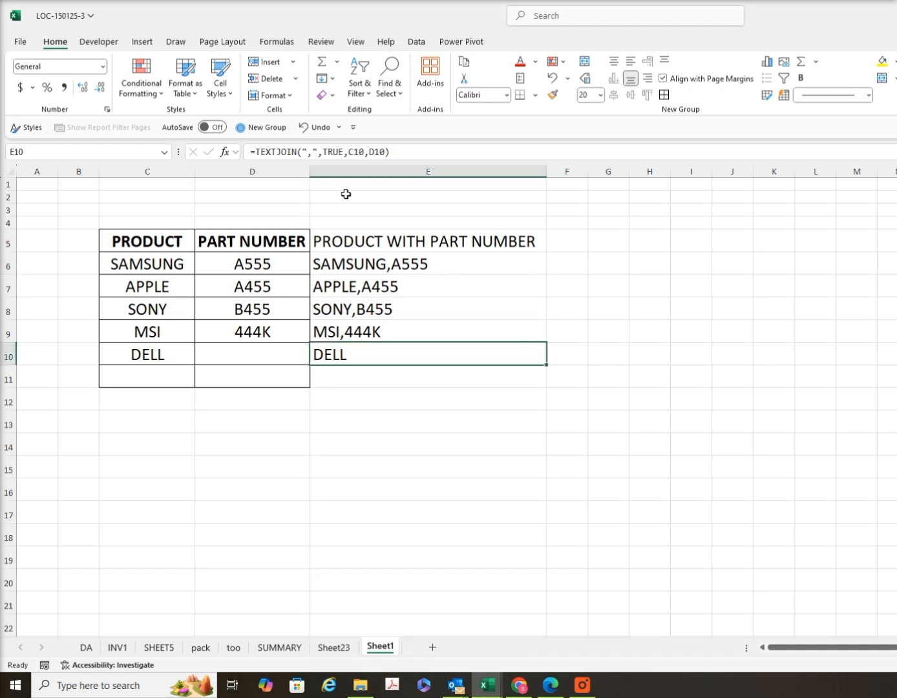
click(346, 151)
key(BackSpace)
key(BackSpace)
key(BackSpace)
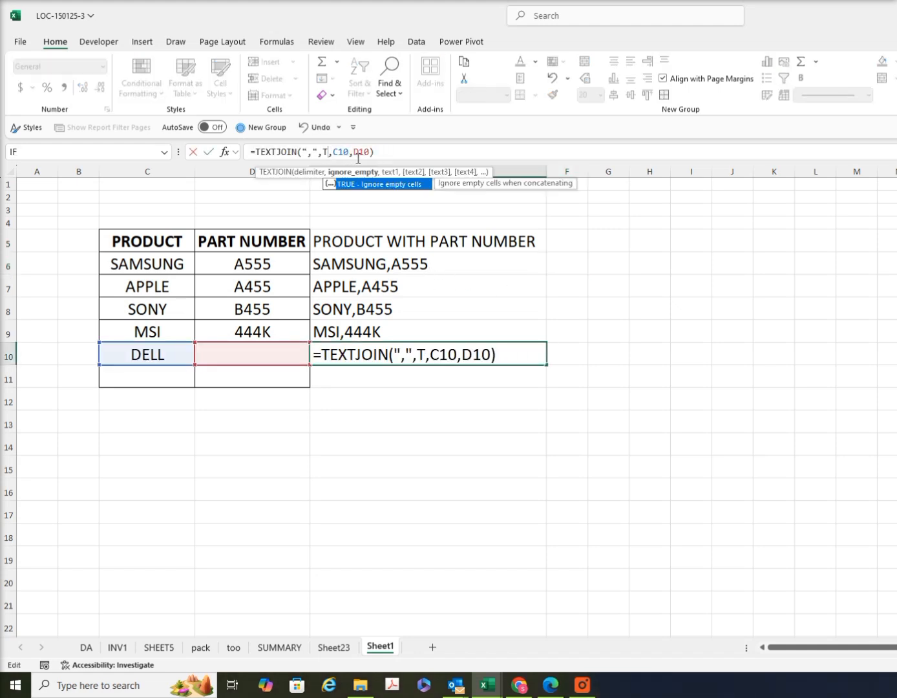
key(BackSpace)
text(FALSE)
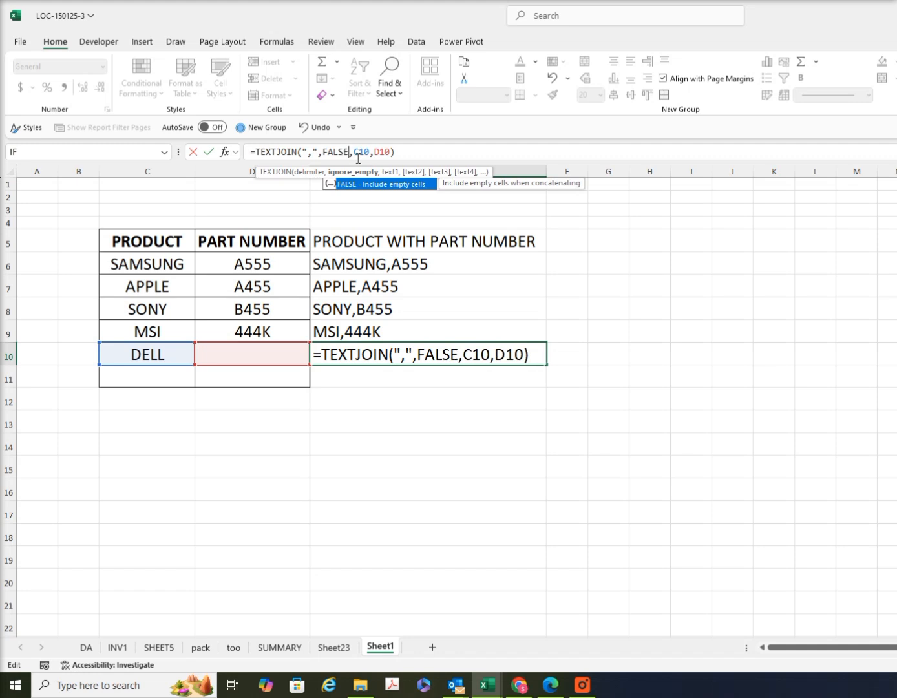
key(Return)
Enter the formula =TEXTSPLIT(E6,",") in F6 to split the combined text at the comma
click(577, 261)
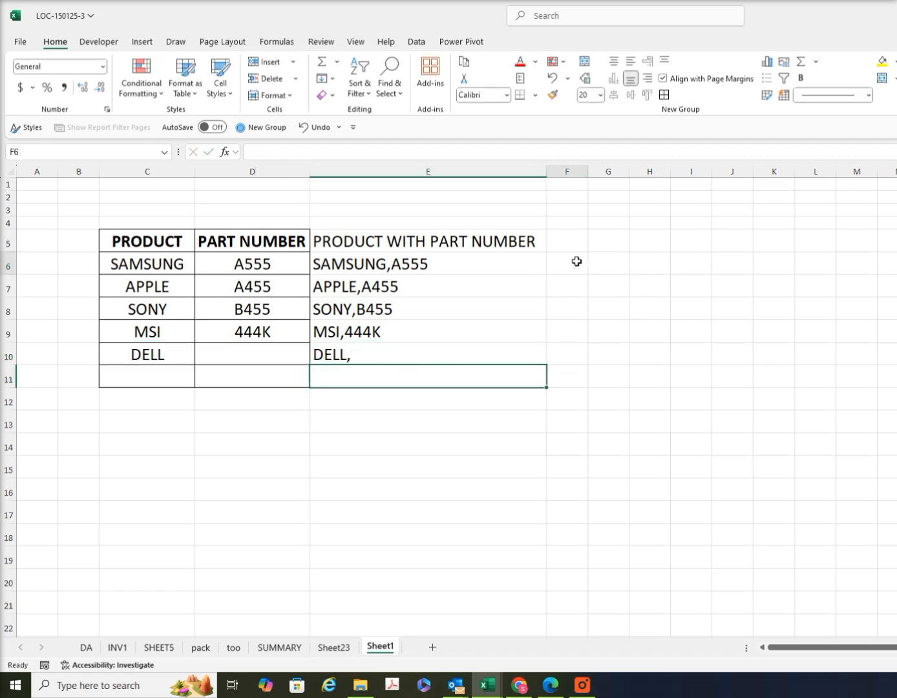
text(=TEXTSP)
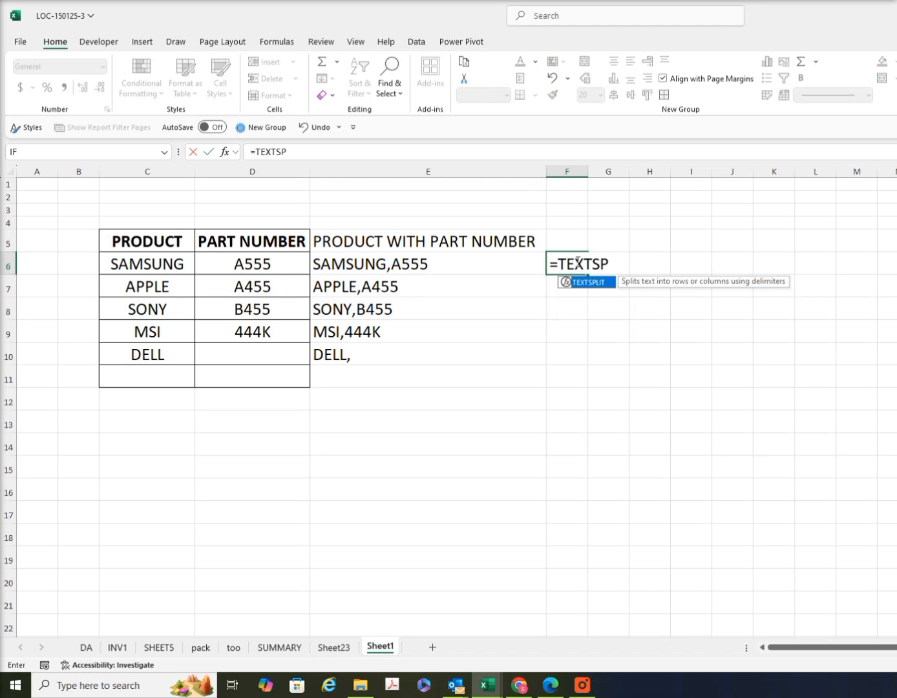
text(LIT()
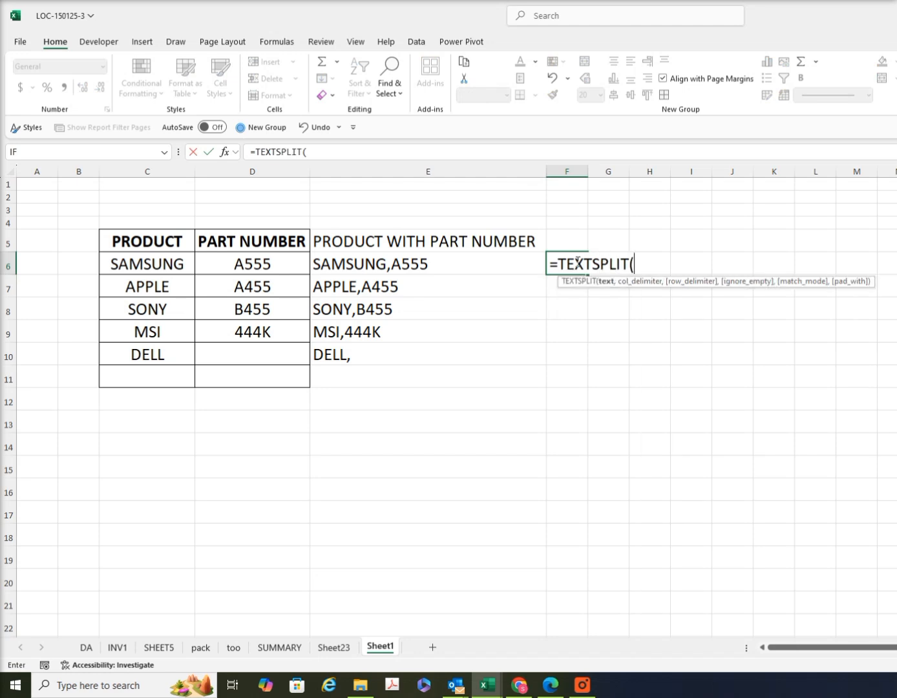
click(420, 266)
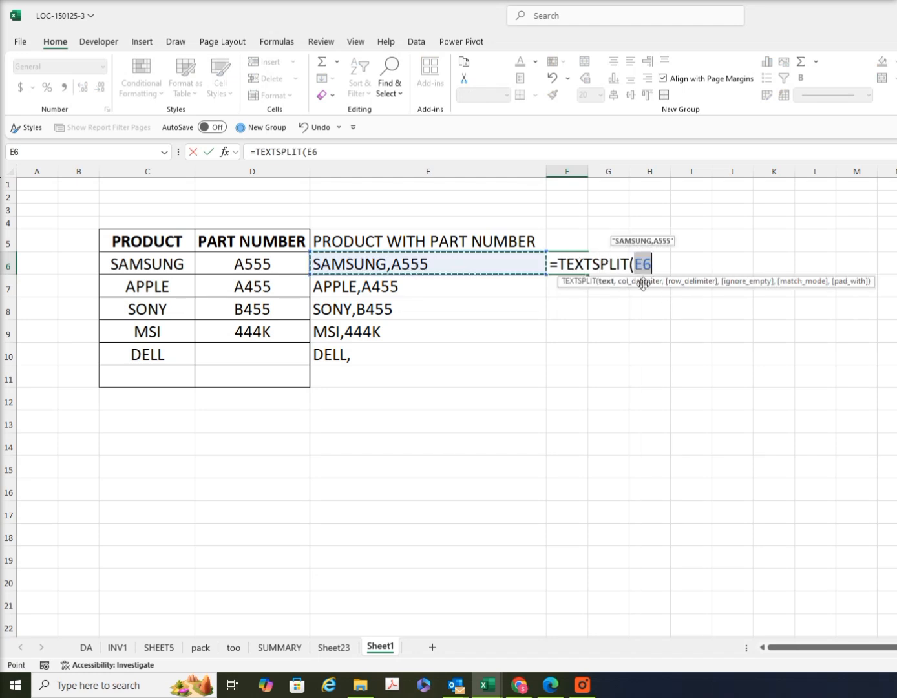
text(,)
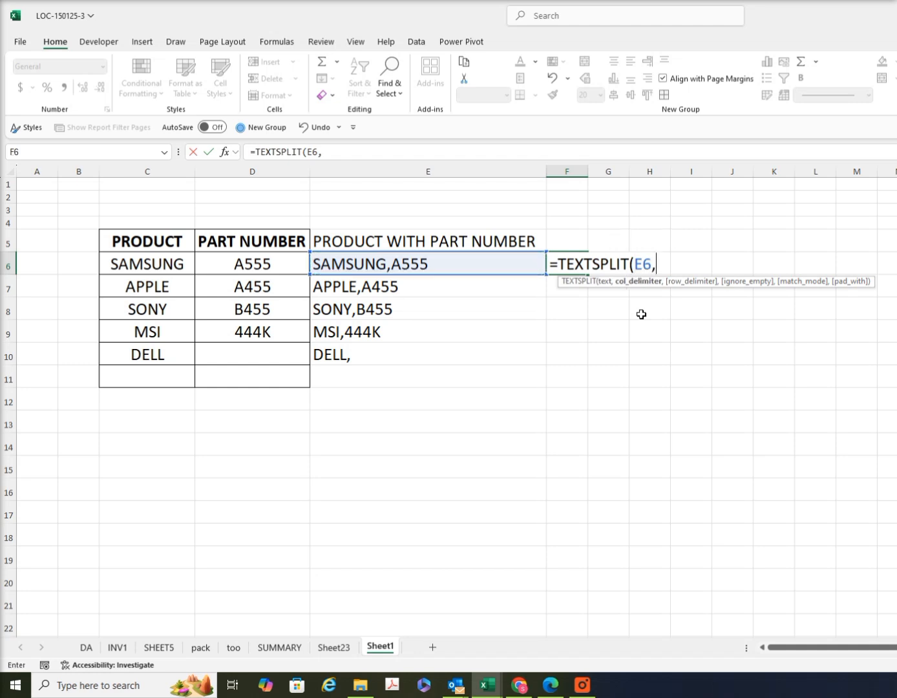
text(","))
key(Return)
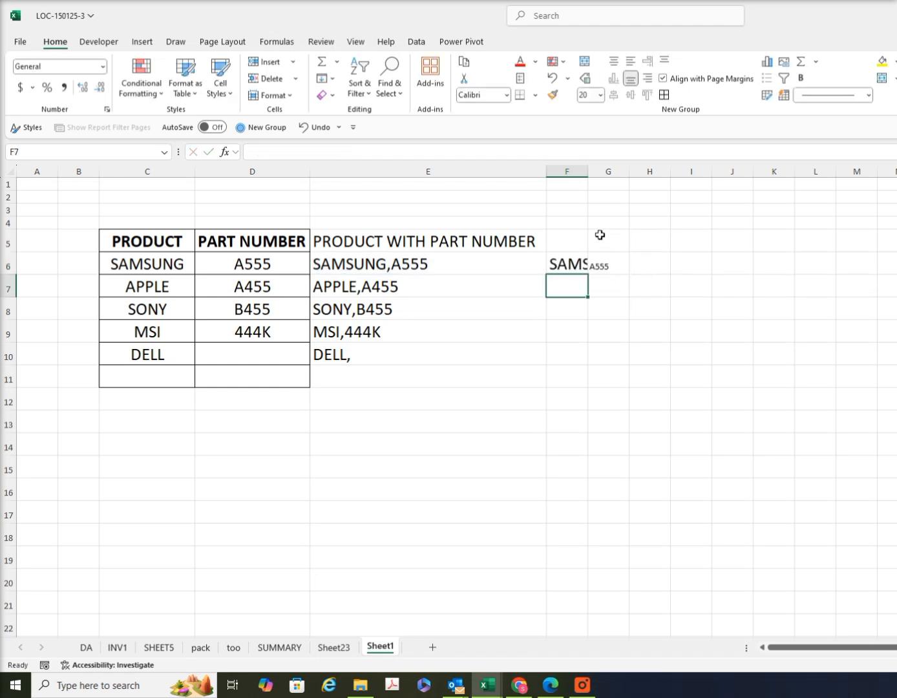
Autofit the width of column F and fill the TEXTSPLIT formula down from F6 to F10
double_click(588, 172)
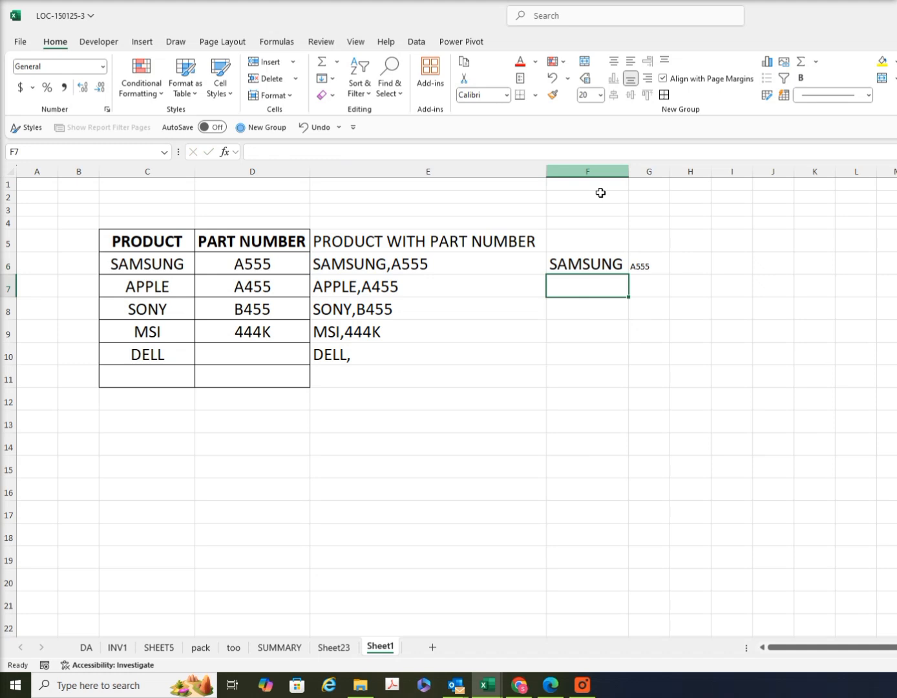
click(614, 265)
drag(630, 278, 610, 360)
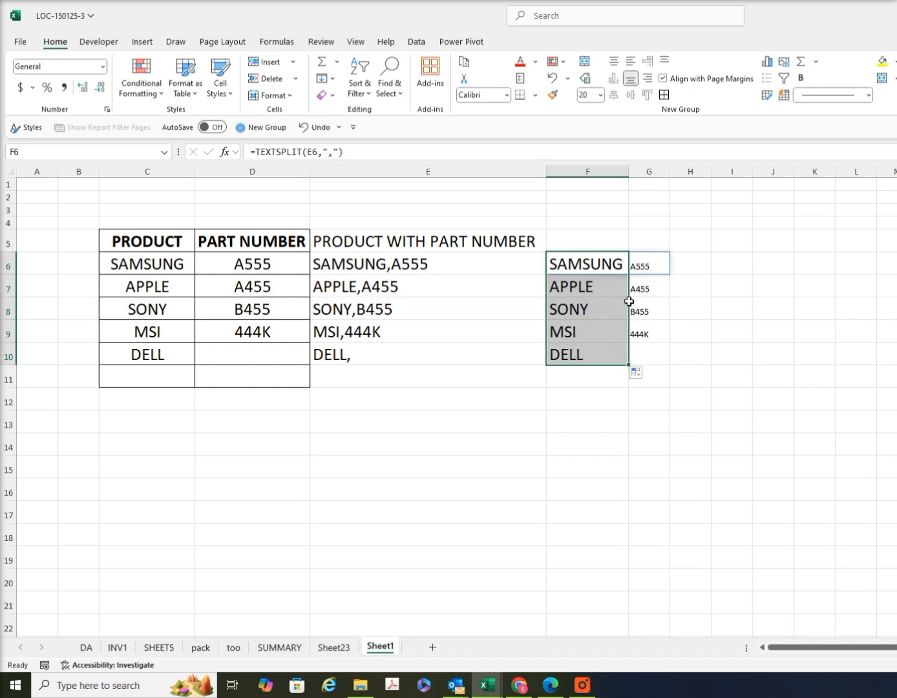
click(160, 401)
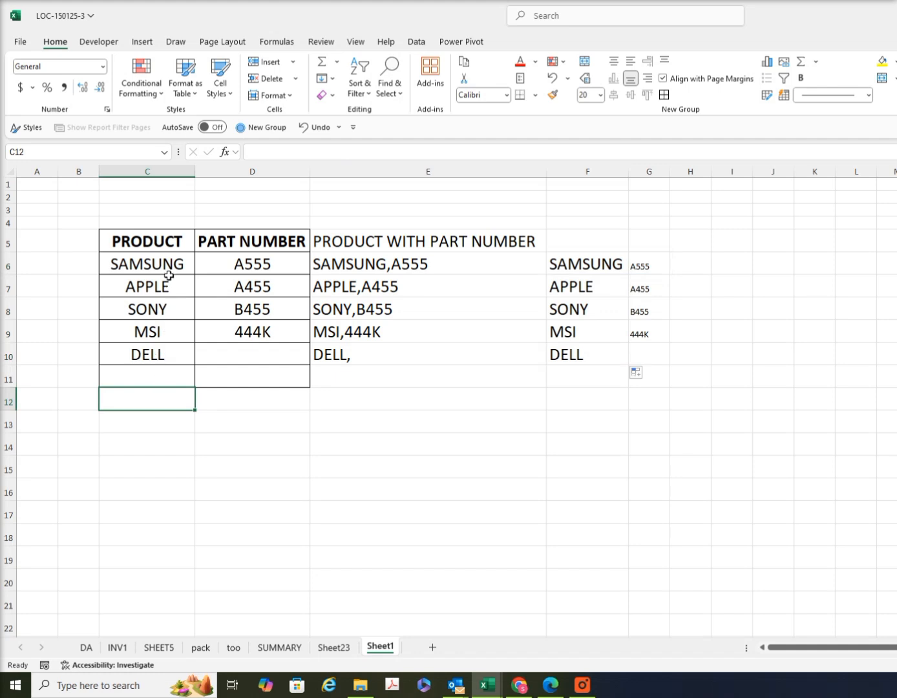
Inspect the TEXTSPLIT formula in F7 without changing it
click(594, 287)
double_click(596, 286)
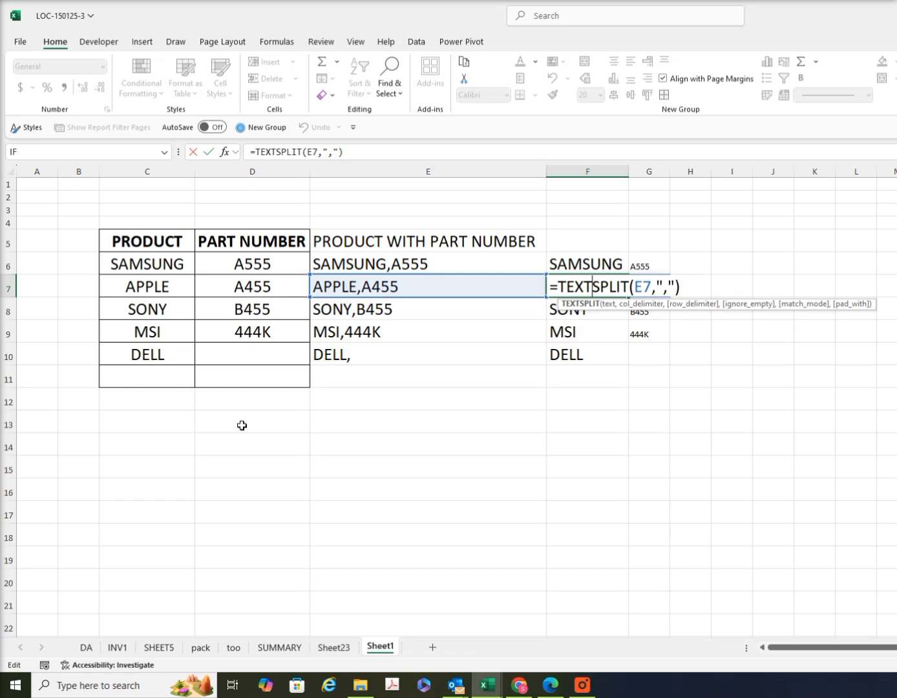
key(Return)
Enter the formula =ARRAYTOTEXT(C6:C10) in C13 to combine the product names into one text, and review the entered formula
click(134, 406)
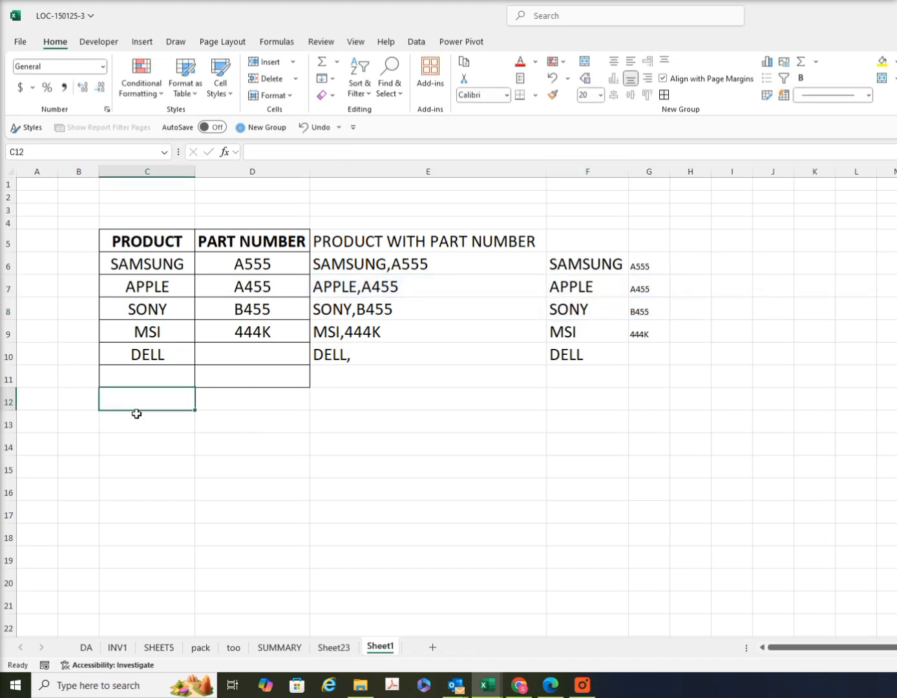
click(137, 415)
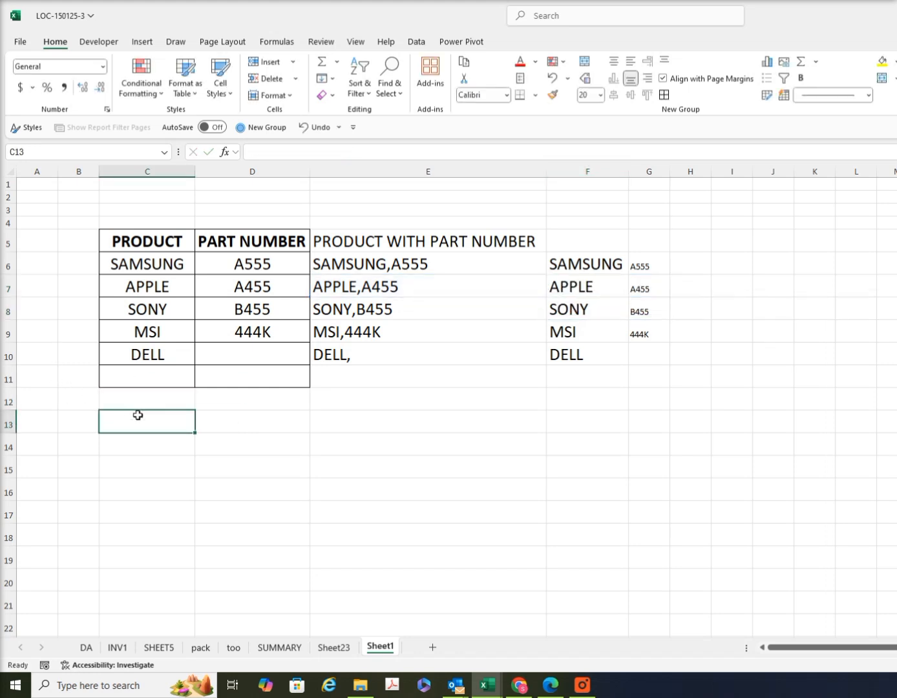
text(=)
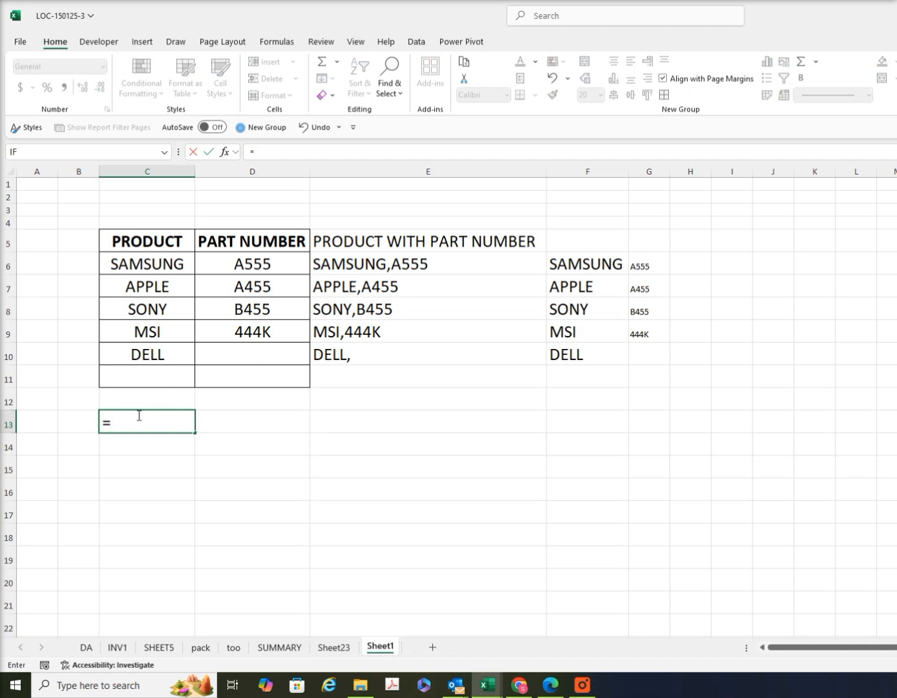
text(ARRA)
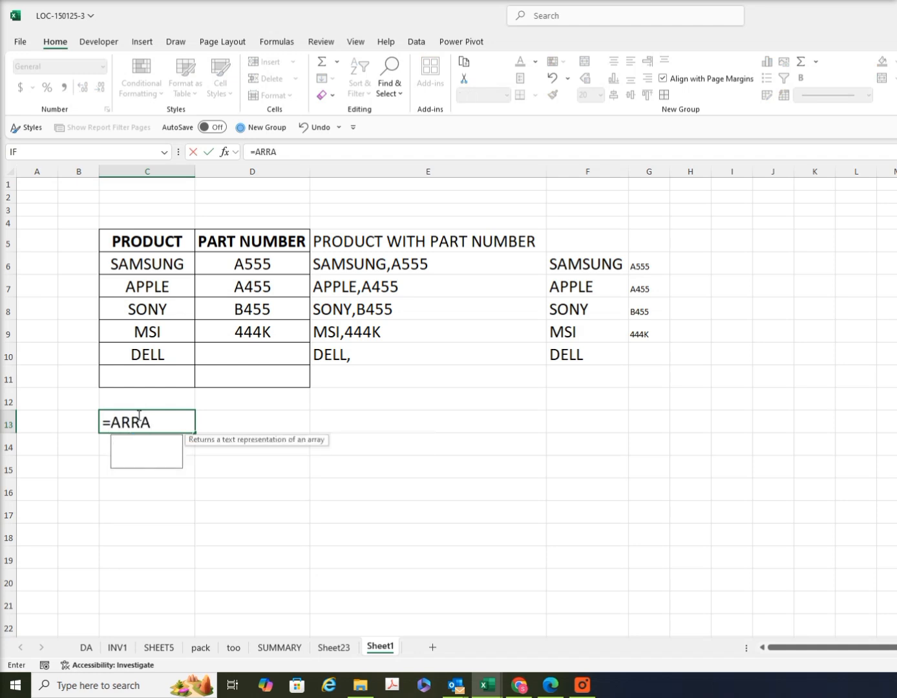
text(YT)
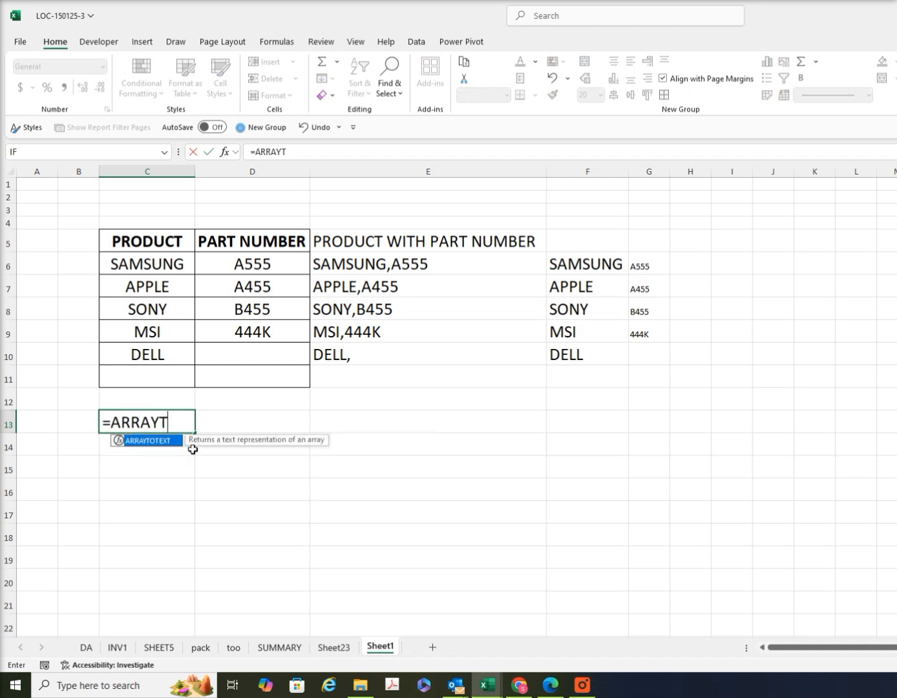
double_click(159, 442)
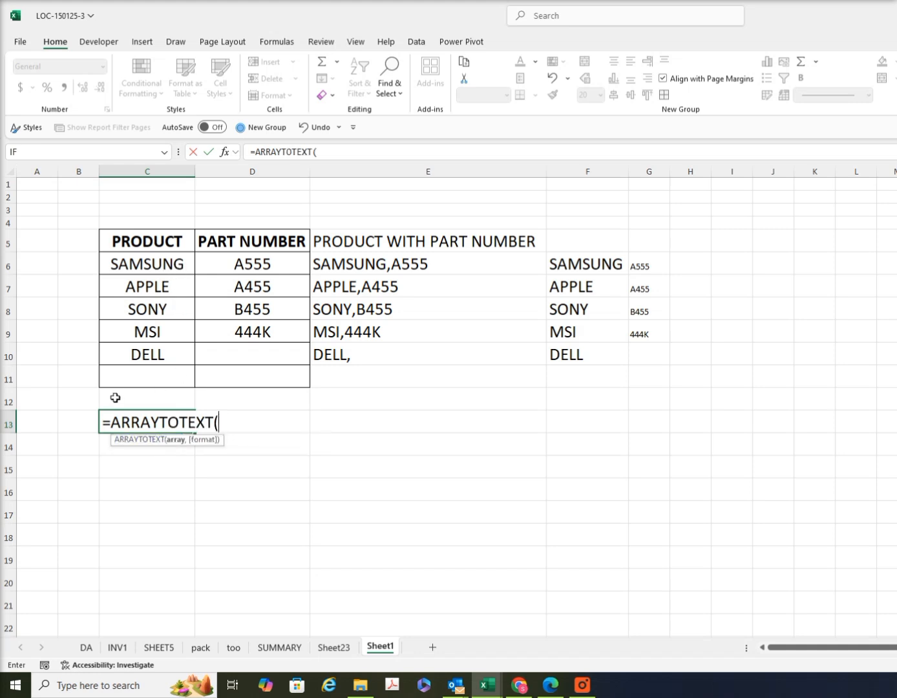
drag(176, 263, 167, 353)
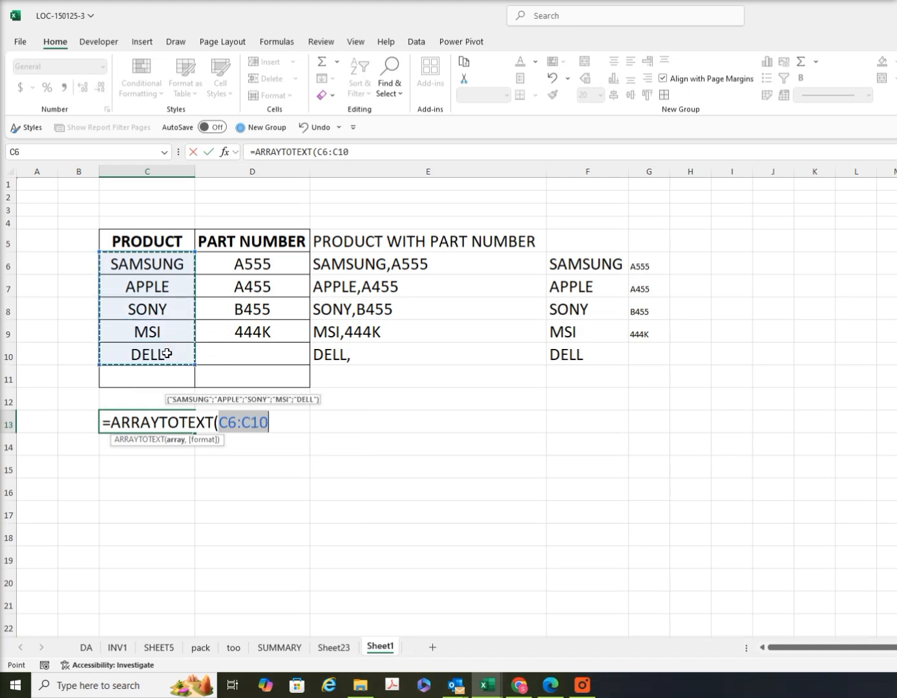
text())
key(Return)
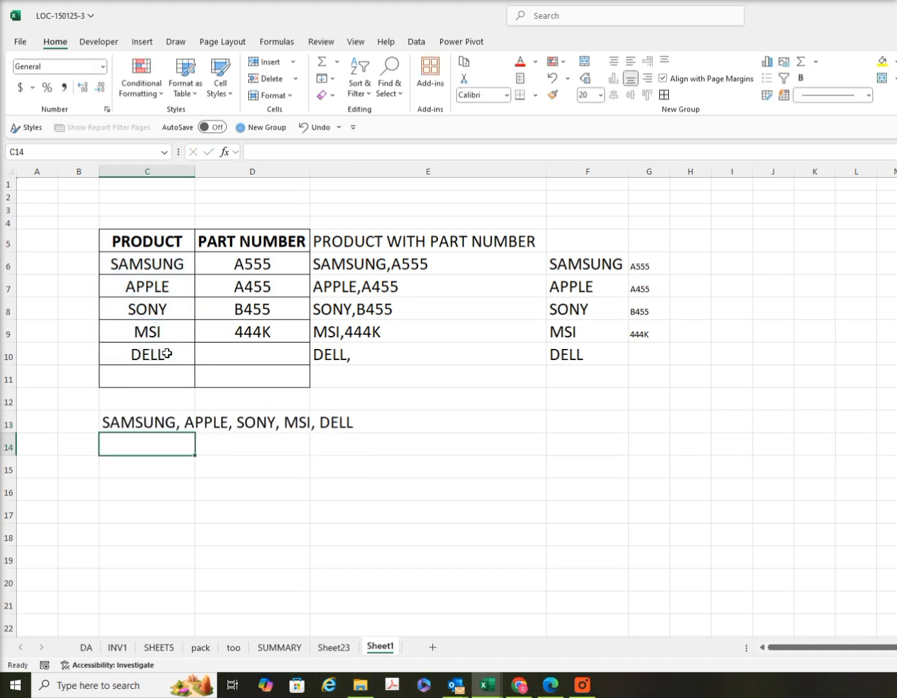
double_click(167, 428)
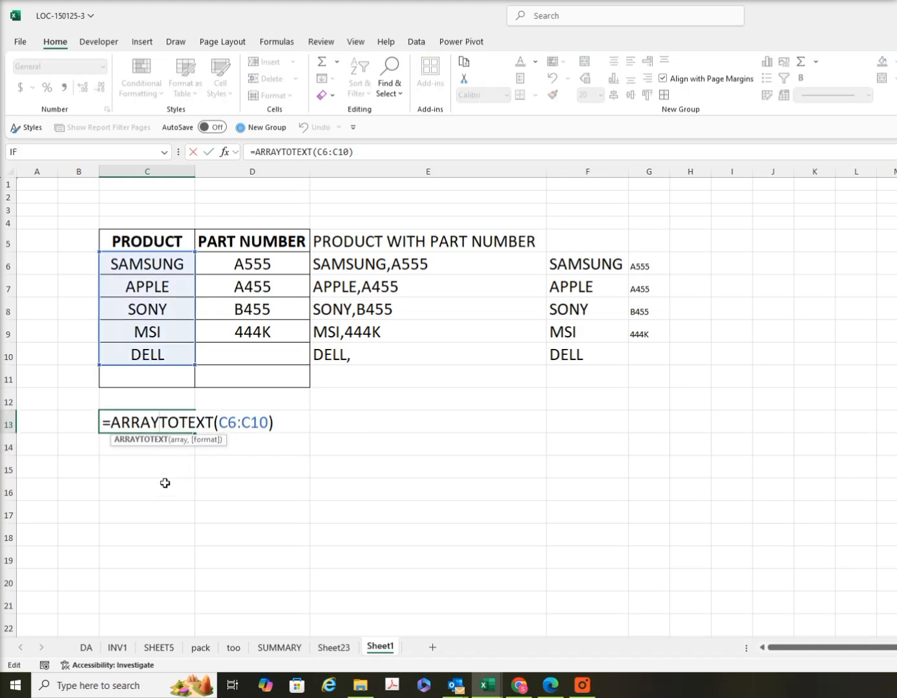
key(Return)
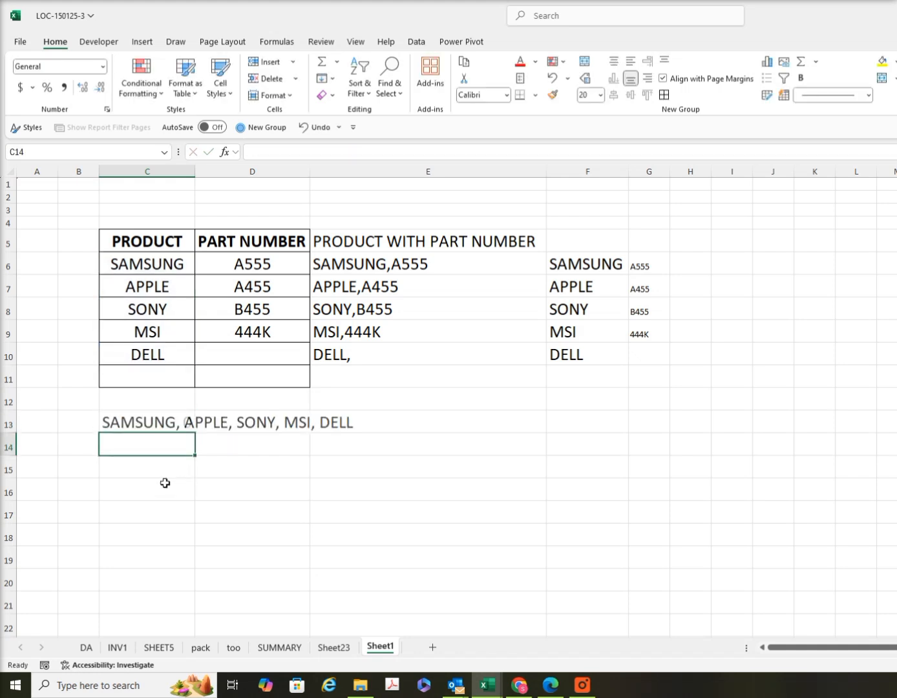
Autofit column C to the text in C13 and narrow the column back to roughly half that width
double_click(193, 175)
click(328, 420)
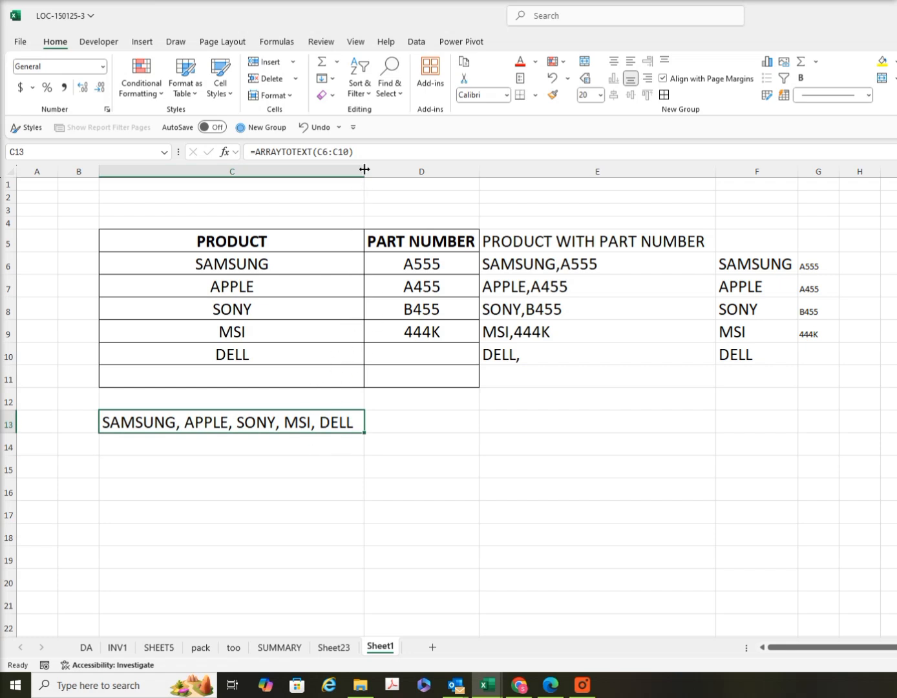
drag(364, 170, 242, 187)
Turn on Wrap text in the alignment format of cell C13
right_click(196, 427)
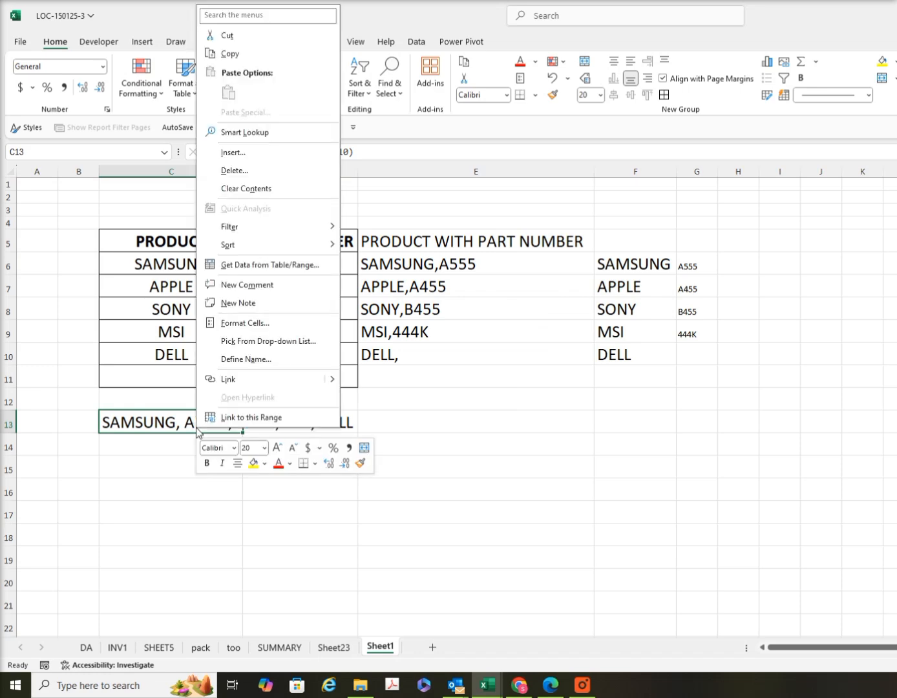
click(264, 324)
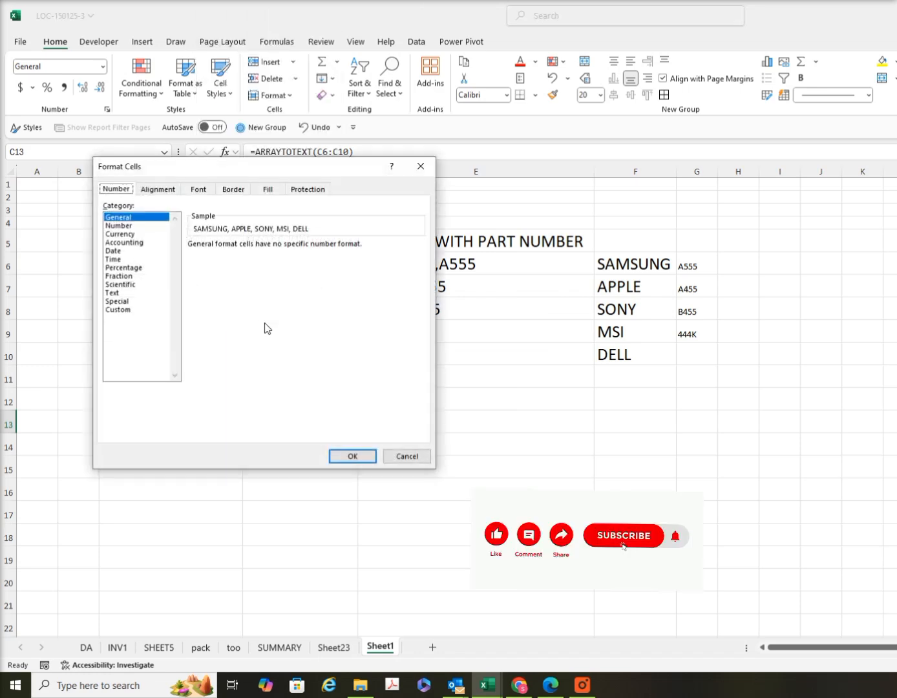
click(158, 191)
click(129, 301)
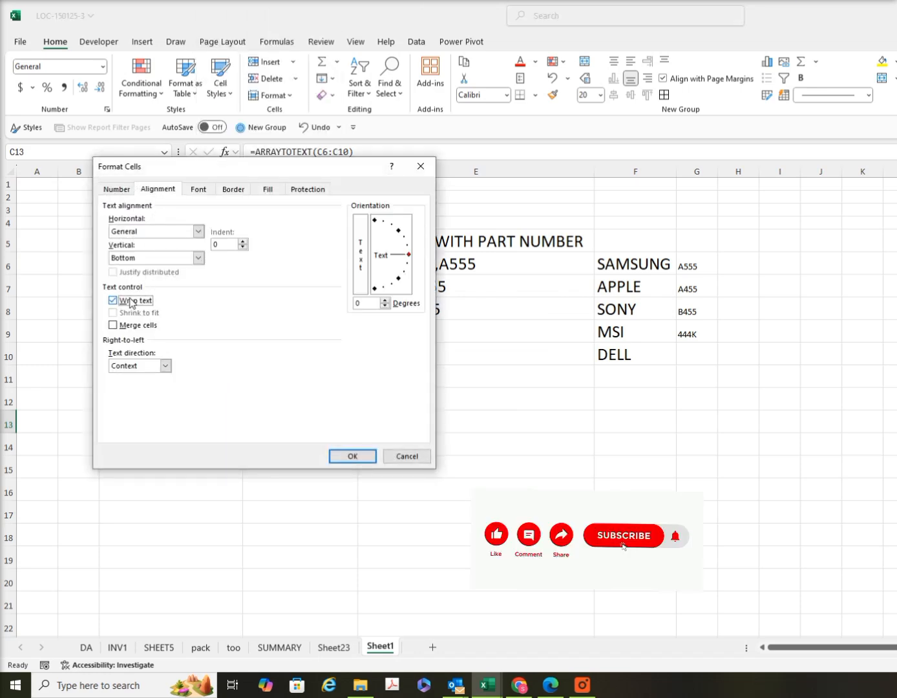
click(352, 457)
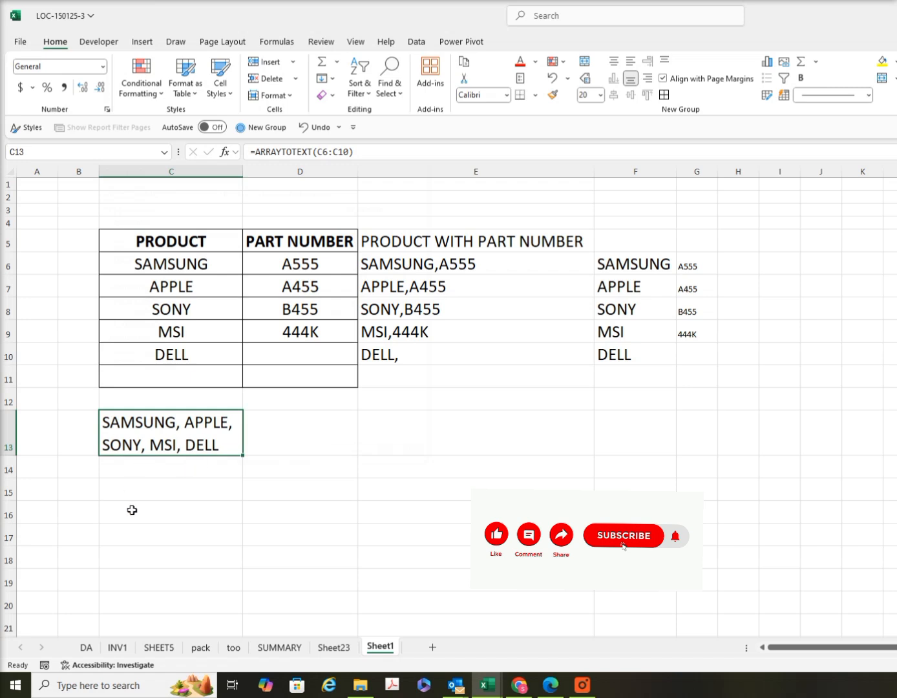